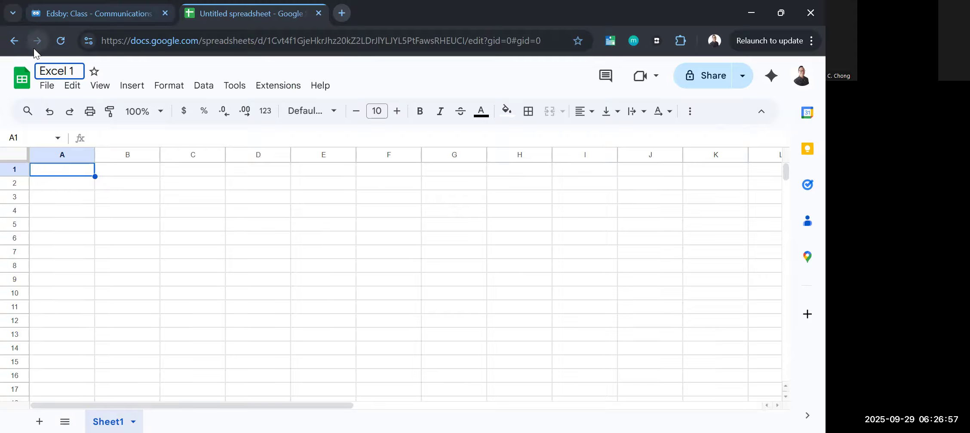
Complete the spreadsheet's file name by adding the owner's name after "Excel 1"
text(Mr.Chong)
Enter the title "Fluffy Bakery" in cell B1 and centre it horizontally
click(132, 171)
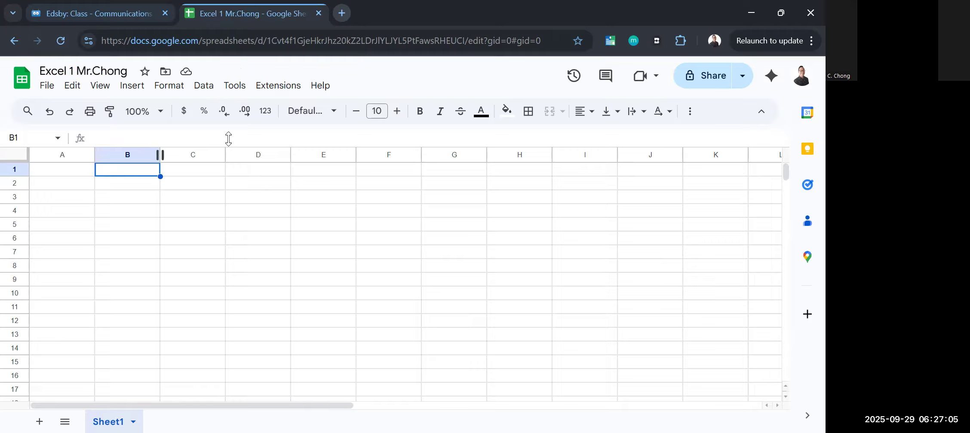
text(Fluffy Bakery)
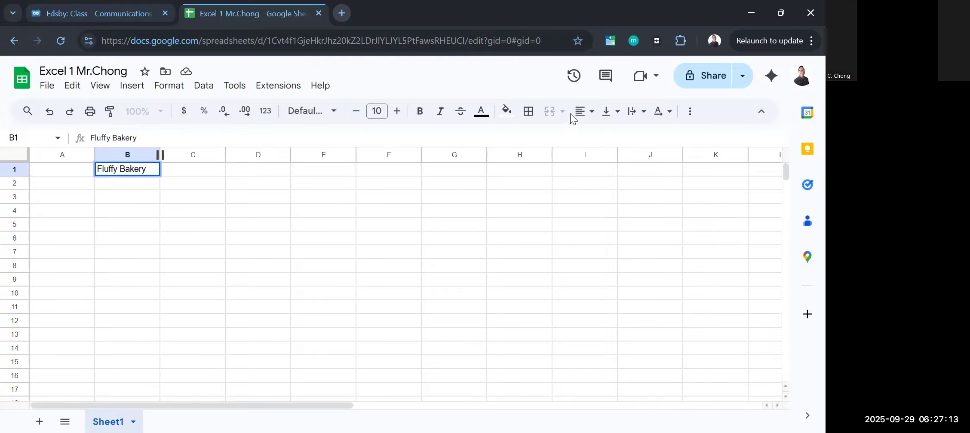
click(586, 114)
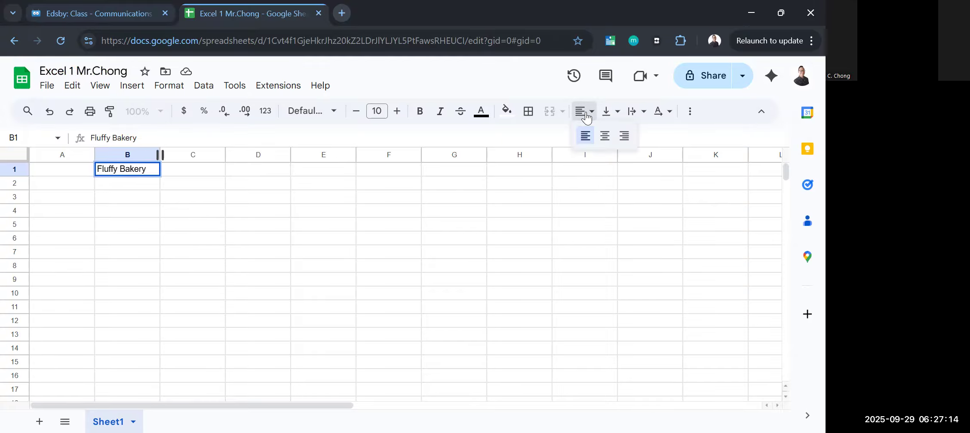
click(605, 136)
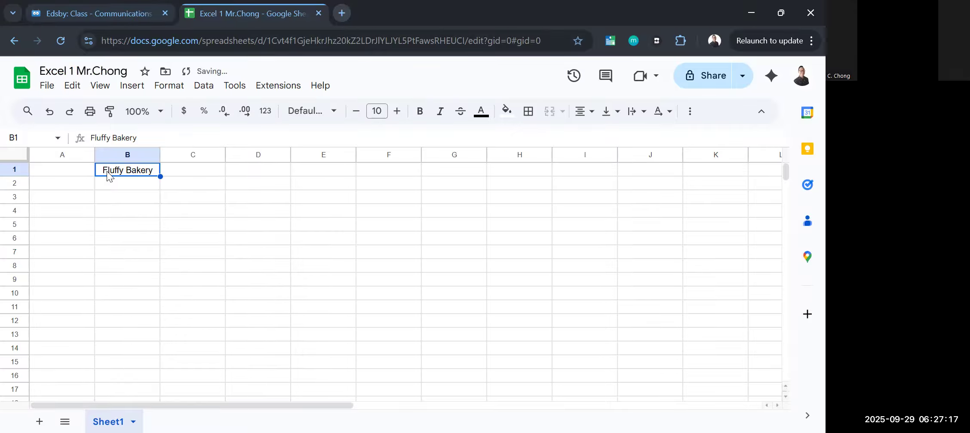
Check the title in the Edsby assignment sample and set the font size of "Fluffy Bakery" in B1 to 16
click(128, 5)
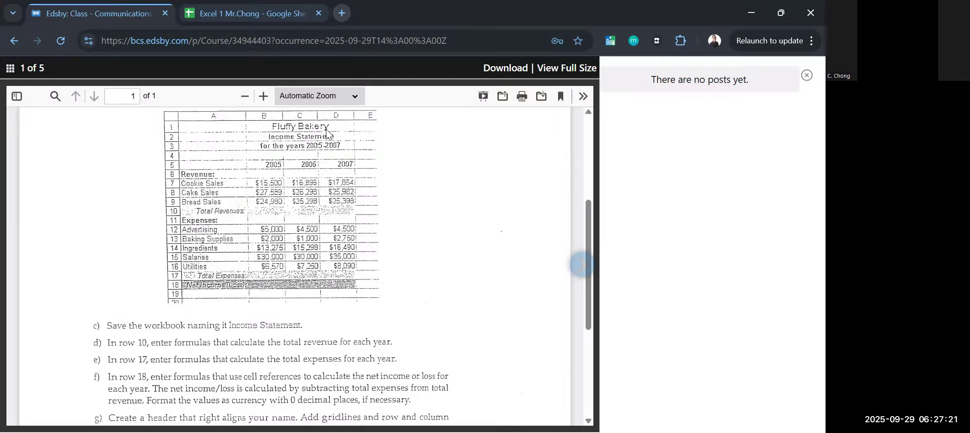
click(229, 14)
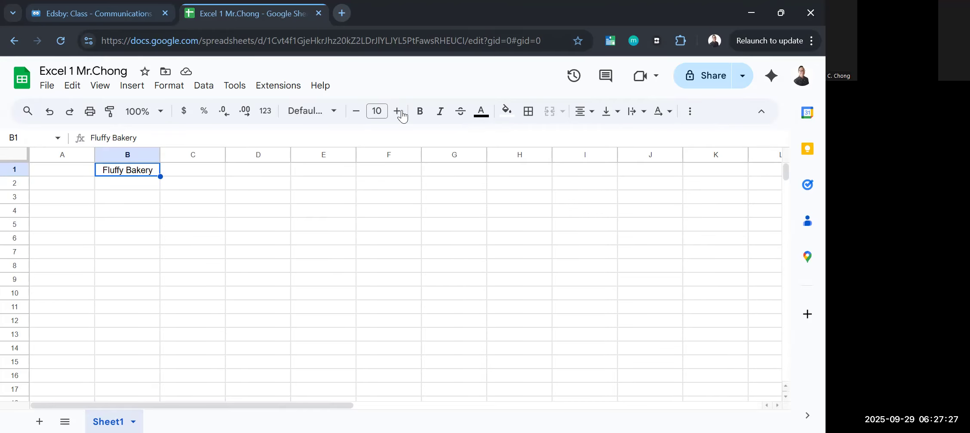
click(398, 113)
click(398, 113)
click(398, 112)
click(398, 113)
click(397, 113)
click(398, 113)
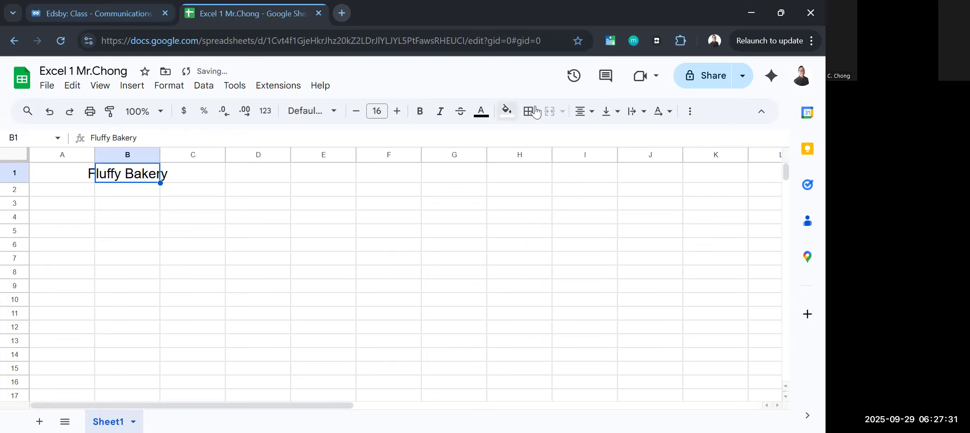
Apply centre alignment to B1 and add leading spaces before "Fluffy Bakery" so the title sits across columns B and C
click(584, 111)
click(604, 136)
click(91, 137)
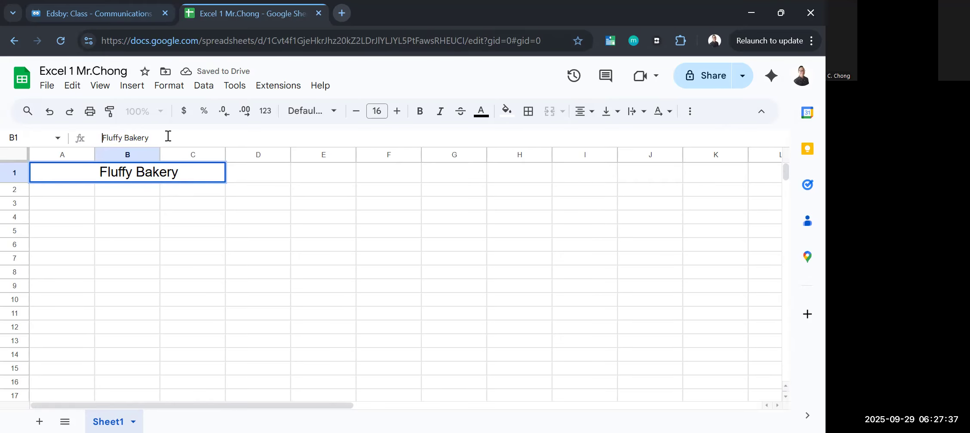
key(Tab)
click(115, 174)
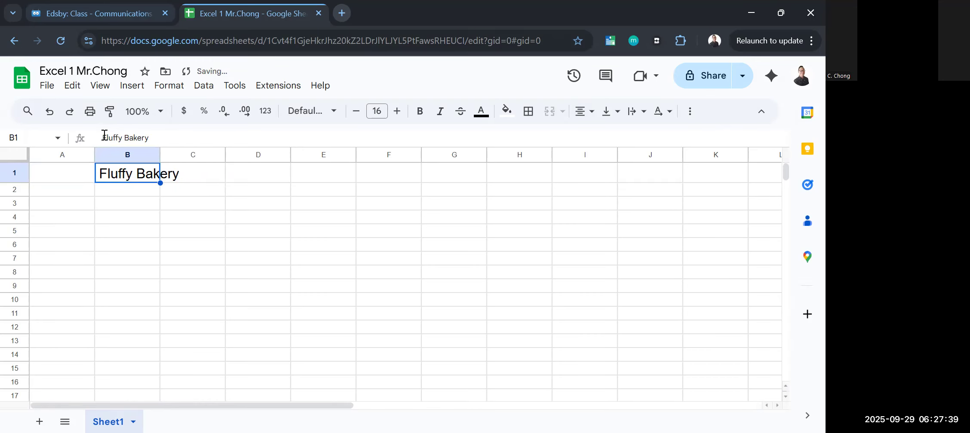
click(103, 136)
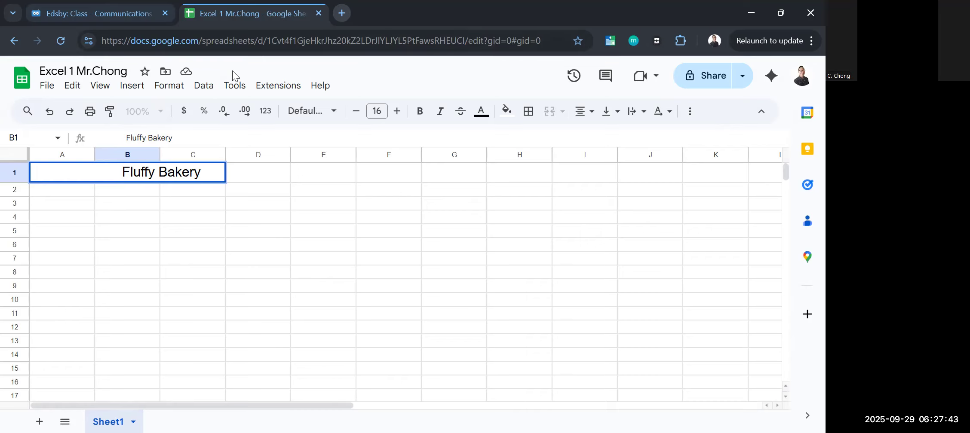
Following the Edsby sample, enter "Income Statement" in B2 and add leading spaces to centre it beneath the title
click(114, 188)
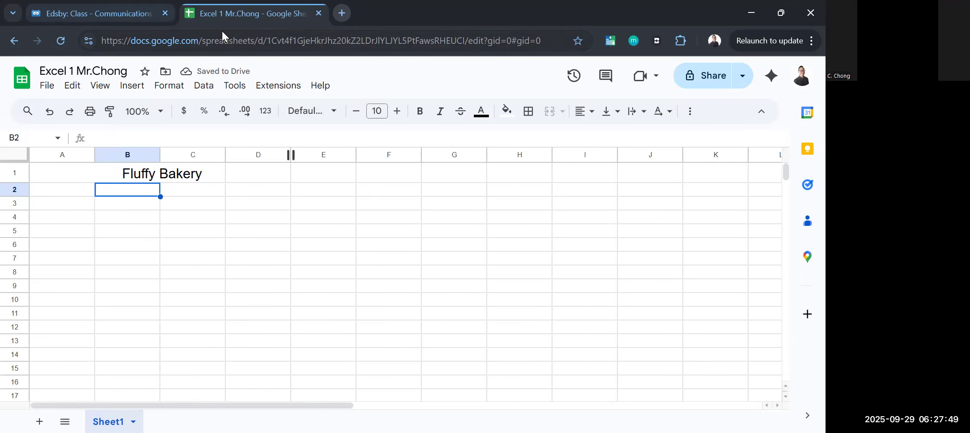
click(110, 5)
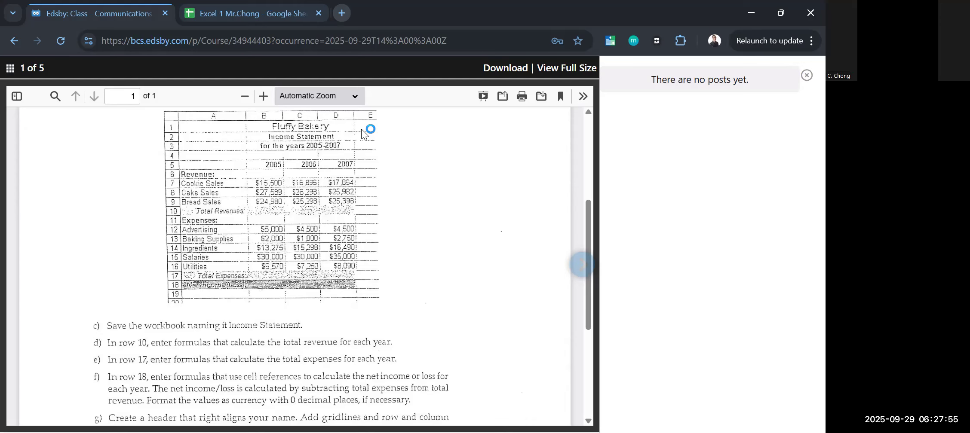
click(219, 5)
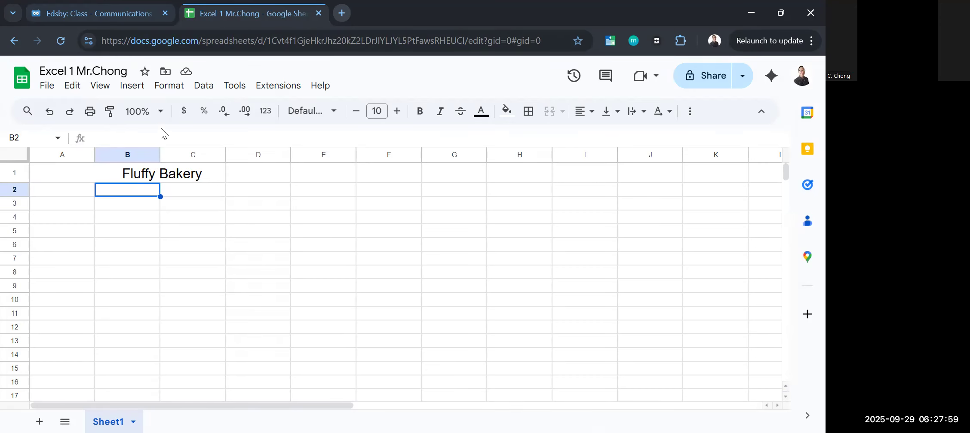
click(149, 136)
text(Incom Statement)
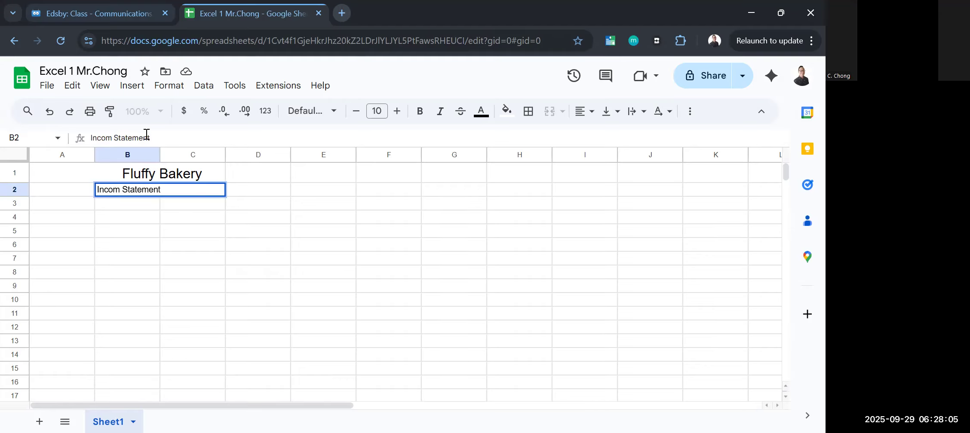
click(117, 188)
text(e)
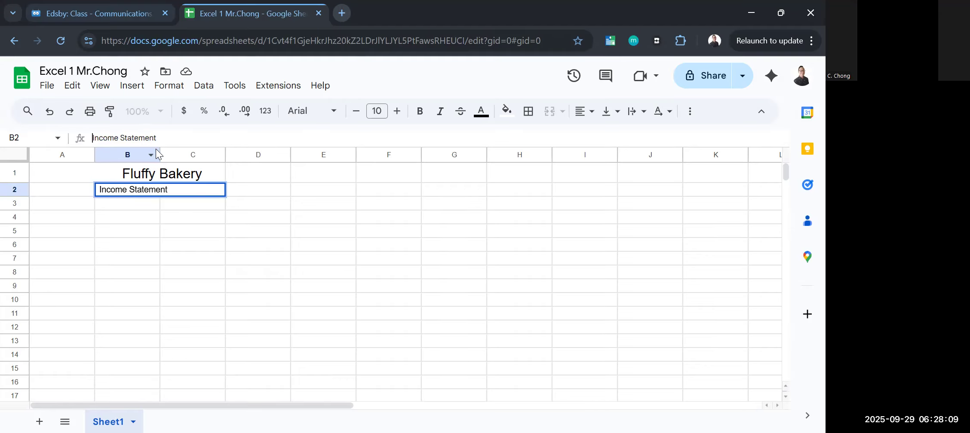
key(ctrl+shift+e)
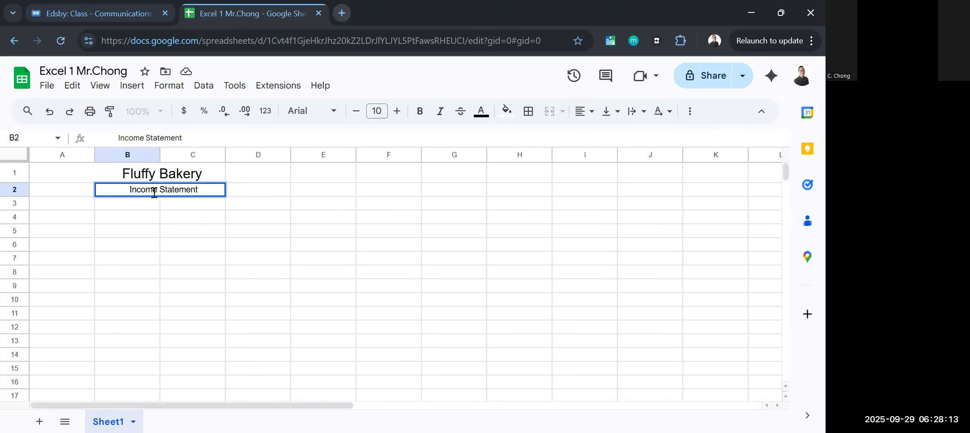
key(Return)
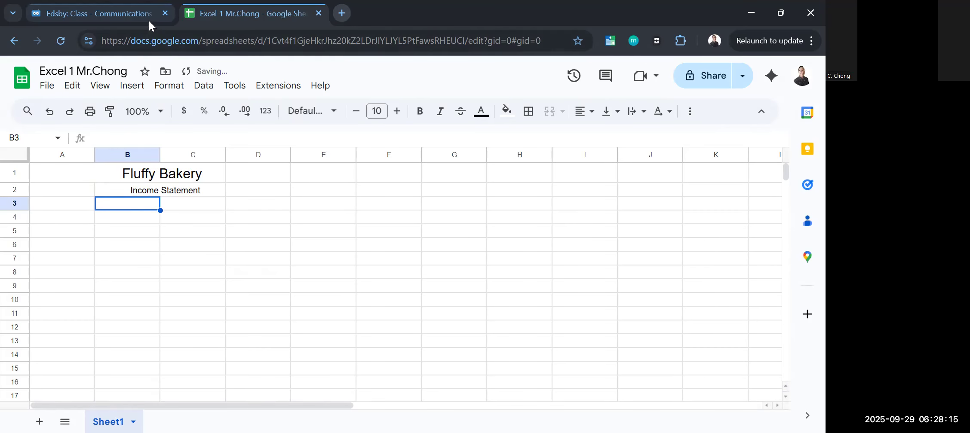
Consult the Edsby sample, enter "for the years of 2005-2007" in B3 and centre it beneath the headings with leading spaces
click(135, 12)
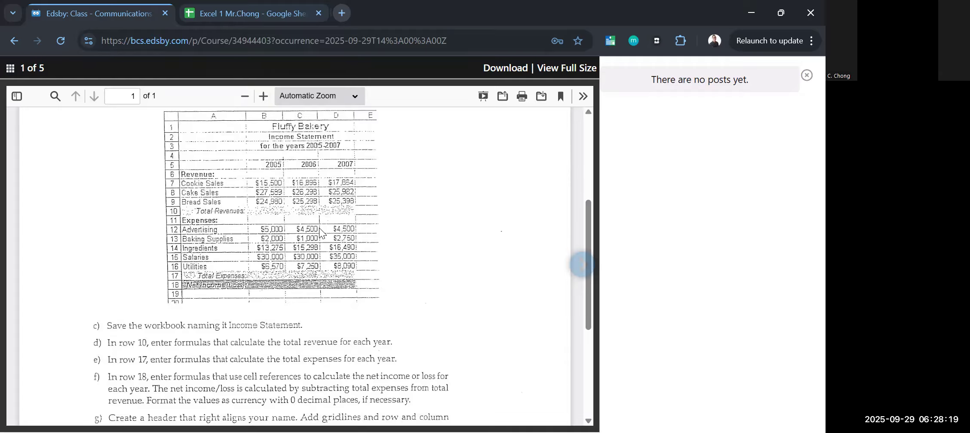
click(199, 12)
click(119, 142)
text(for the years of 2005-2007)
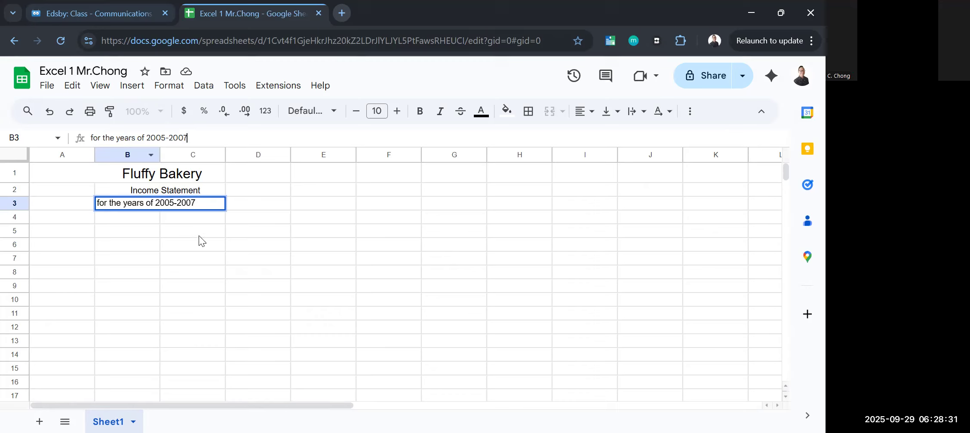
click(189, 231)
click(132, 204)
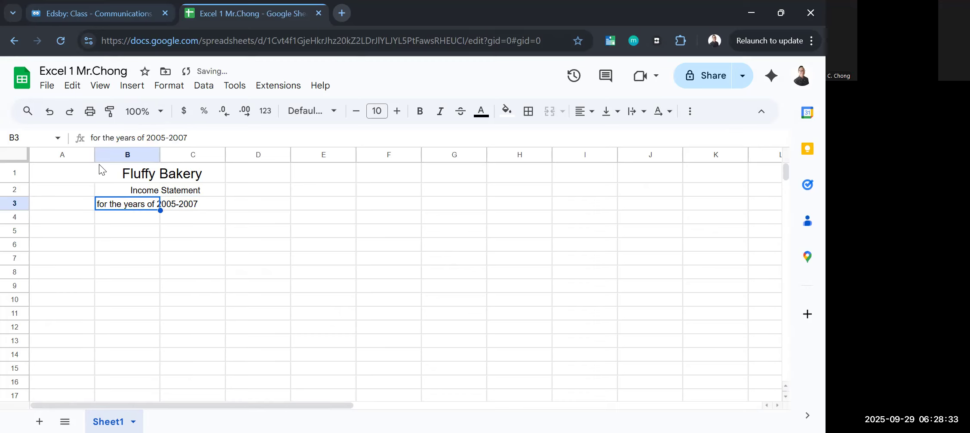
click(99, 138)
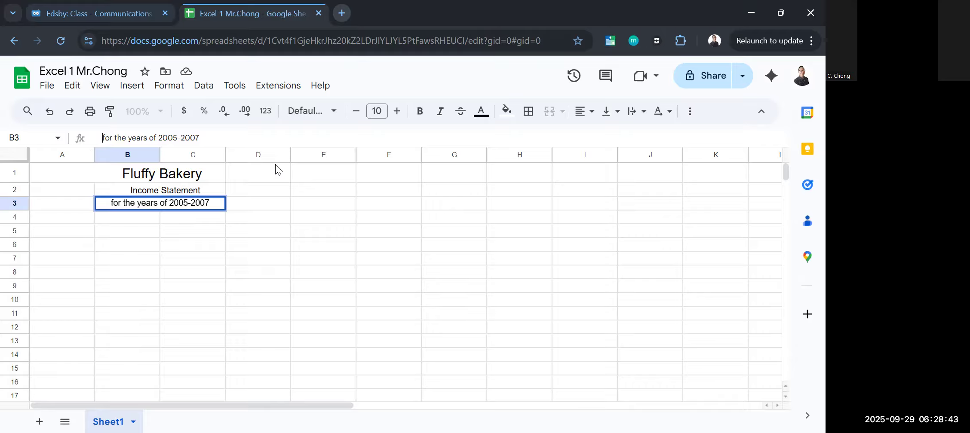
Check the row labels in the Edsby sample and enter "Revenue" in cell A6
click(112, 7)
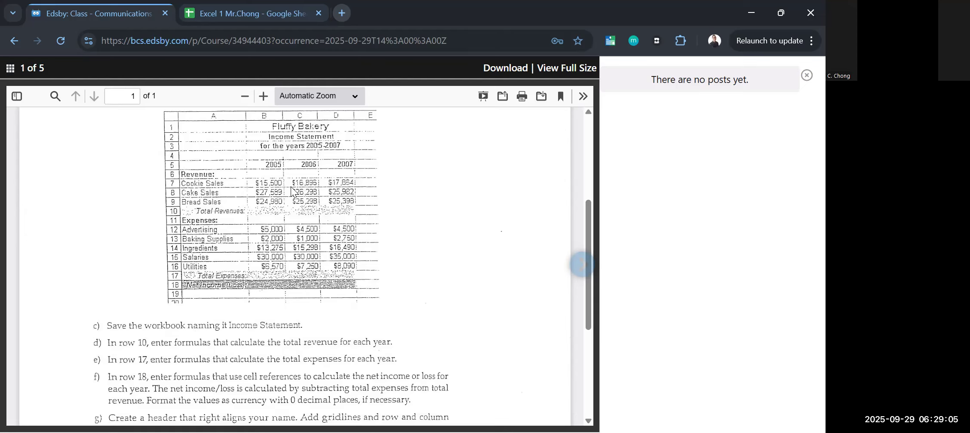
click(242, 10)
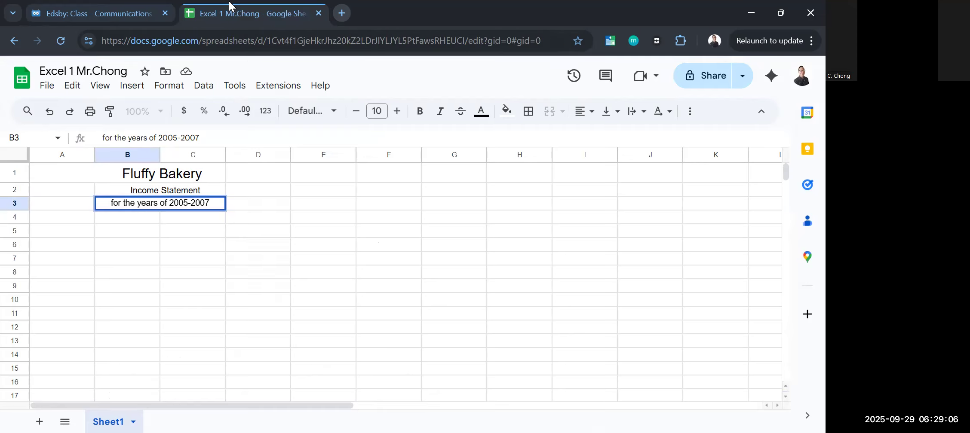
click(67, 213)
click(120, 17)
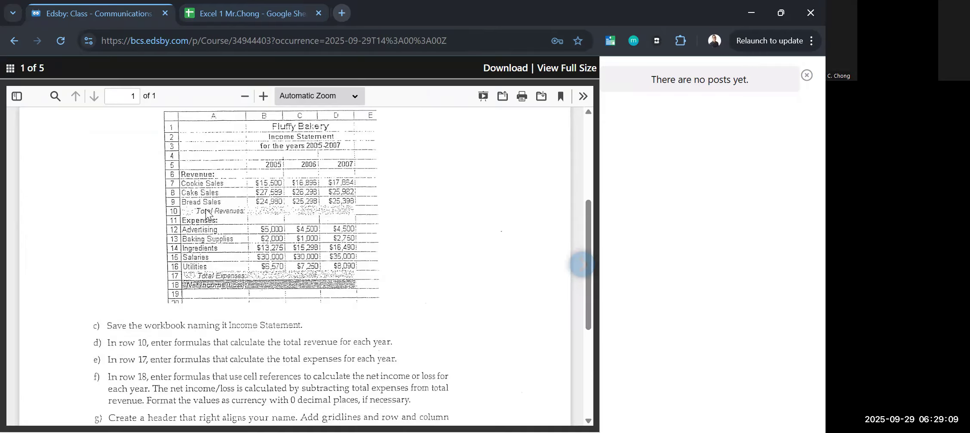
click(218, 13)
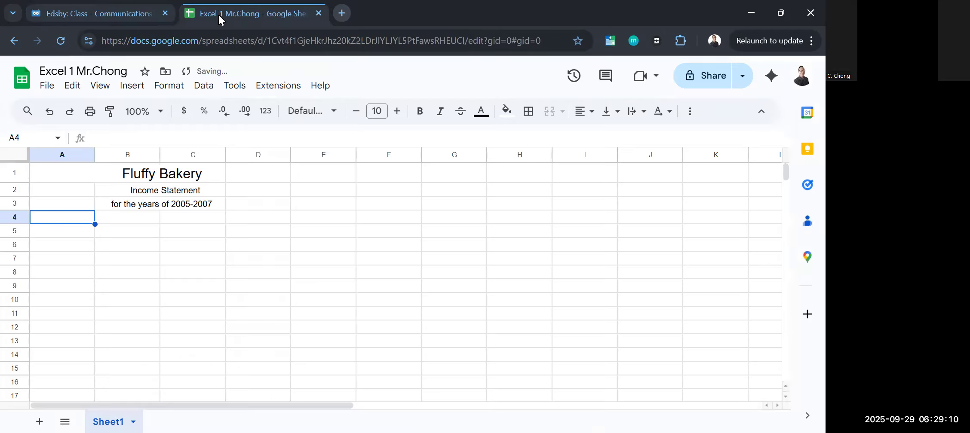
click(71, 245)
text(Rev)
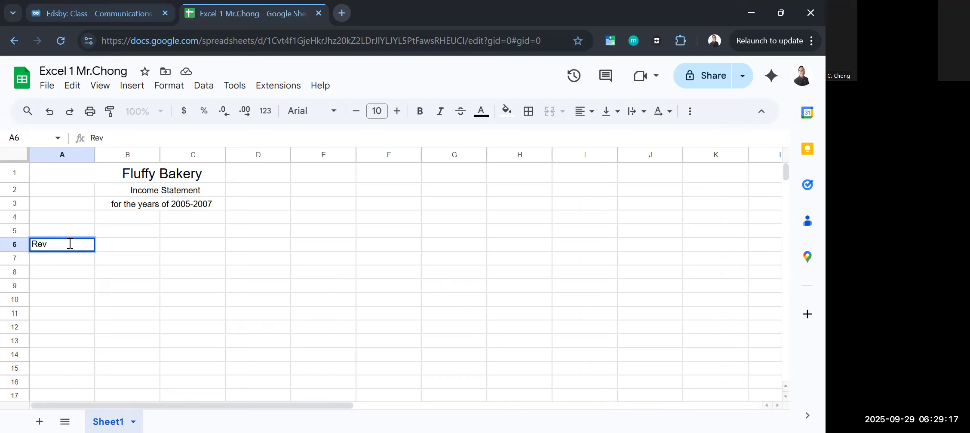
text(ieenue)
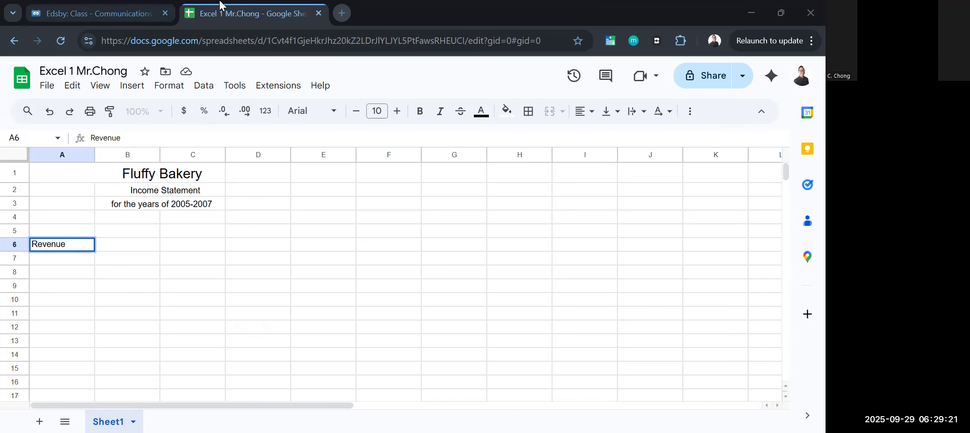
Compare A6 with the Edsby sample, make the "Revenue" label bold and add a colon after it
click(91, 10)
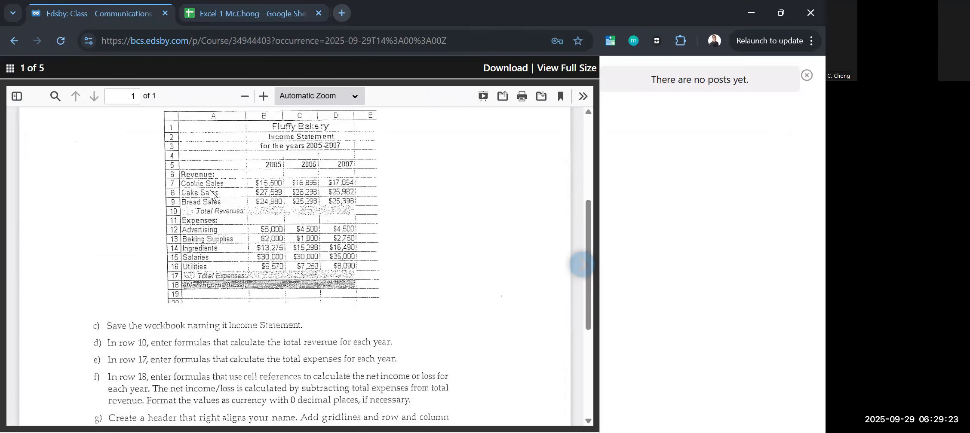
click(218, 9)
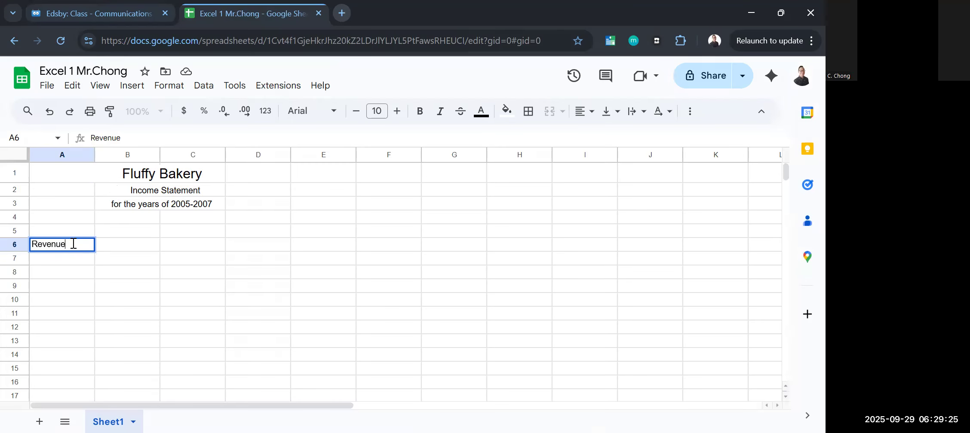
key(ctrl+b)
drag(73, 247, 14, 237)
key(ctrl+b)
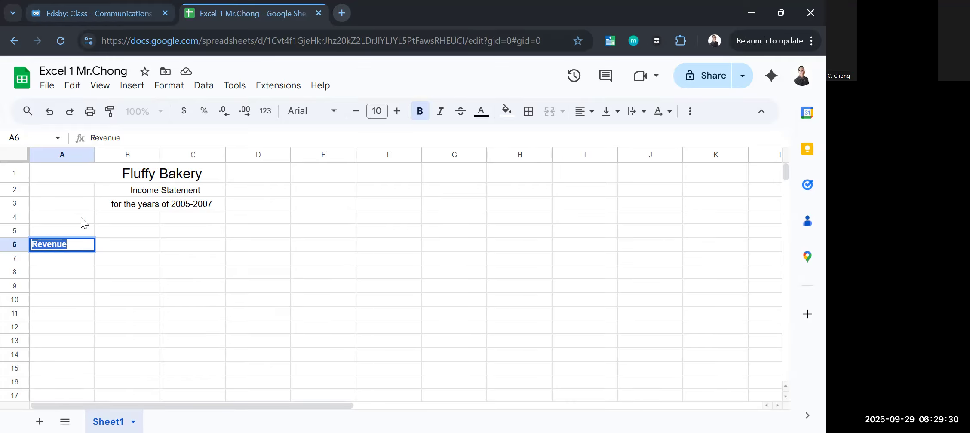
click(82, 245)
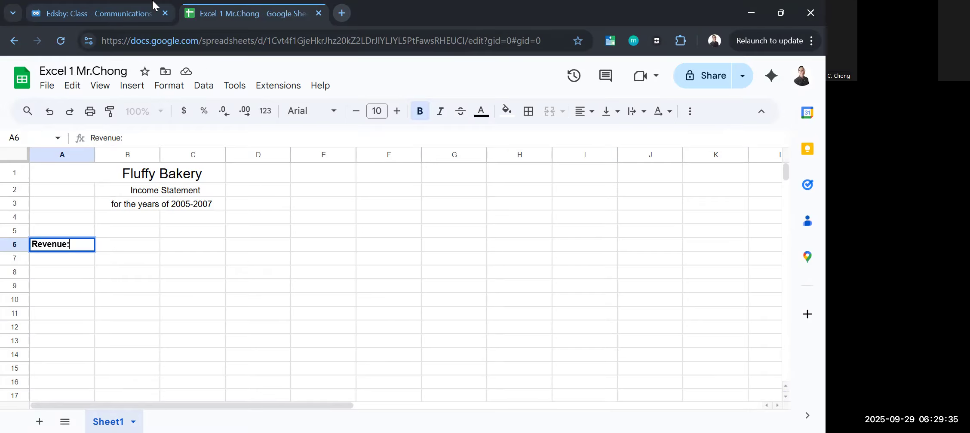
Look up the first revenue item in the Edsby sample and enter "Cookie Sales" in cell A7
click(108, 12)
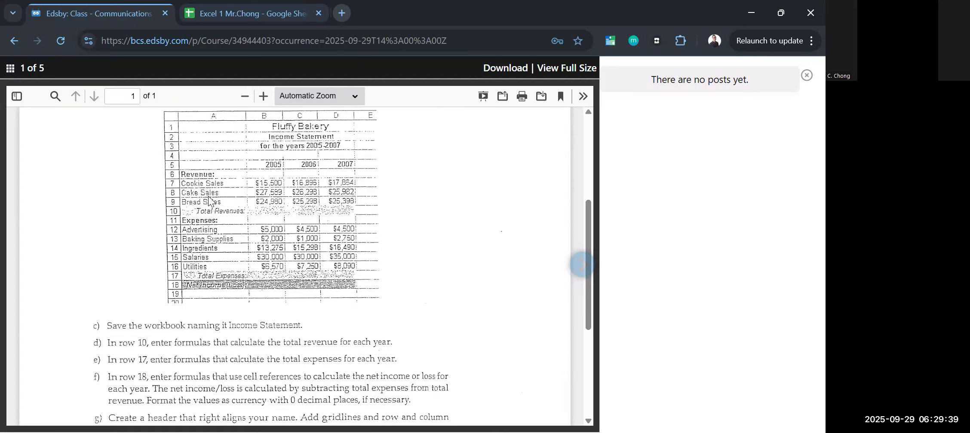
click(236, 6)
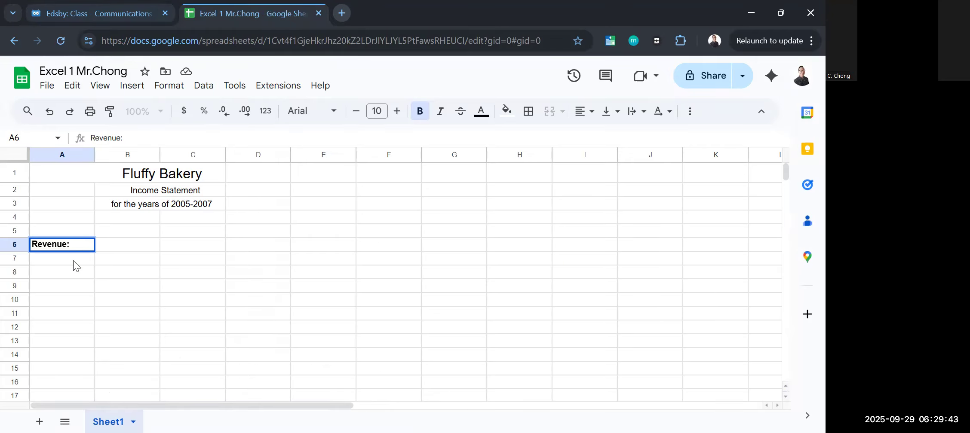
key(Return)
text(C)
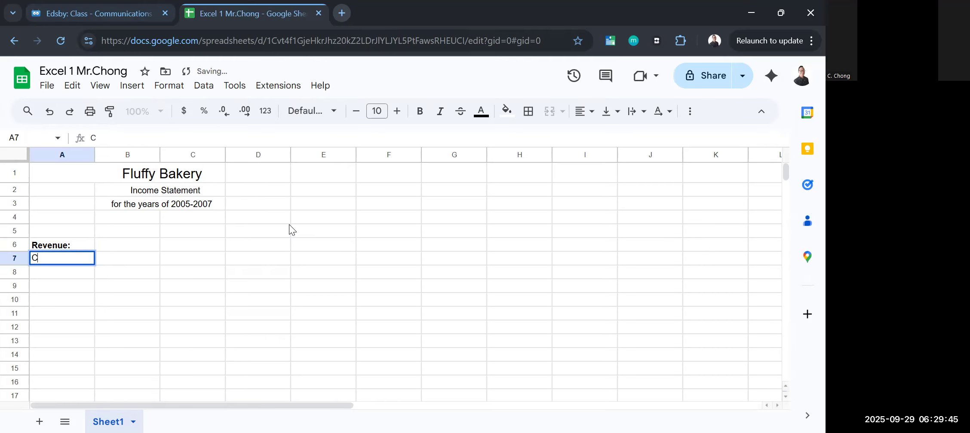
click(106, 6)
click(240, 5)
text(ookie Sales)
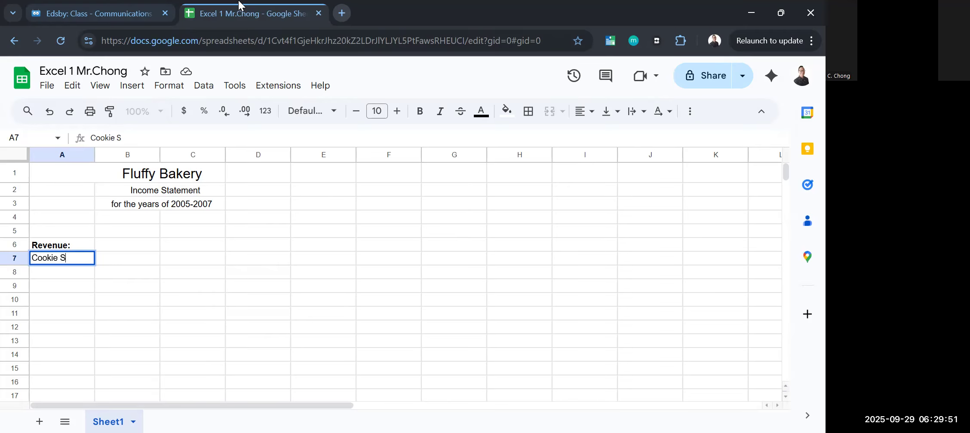
Look up the second revenue item in the Edsby sample and enter "Cake Sales" in cell A8
click(82, 6)
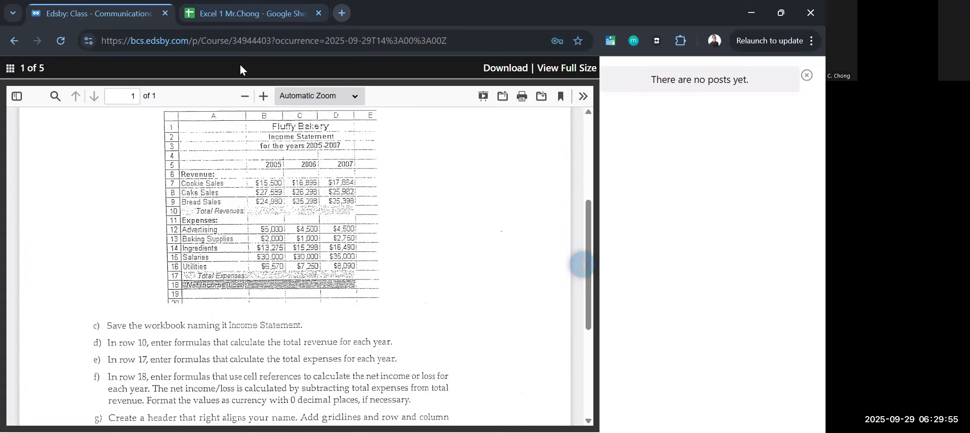
click(239, 13)
click(58, 273)
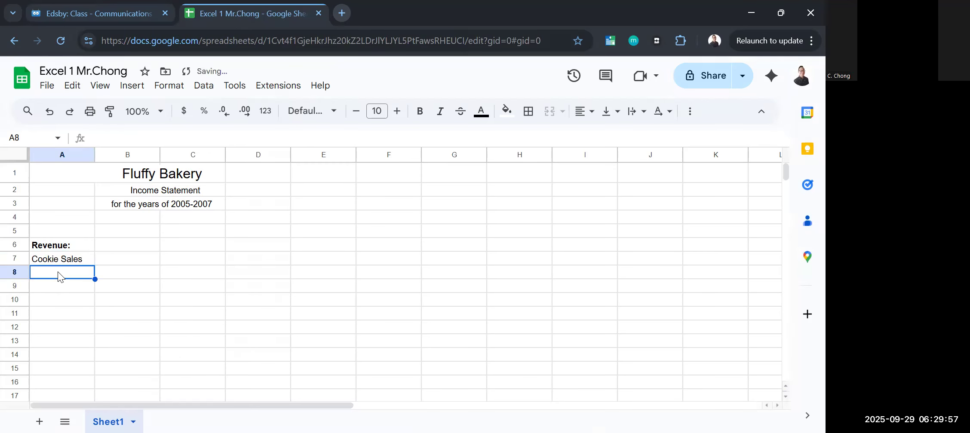
text(Cake S)
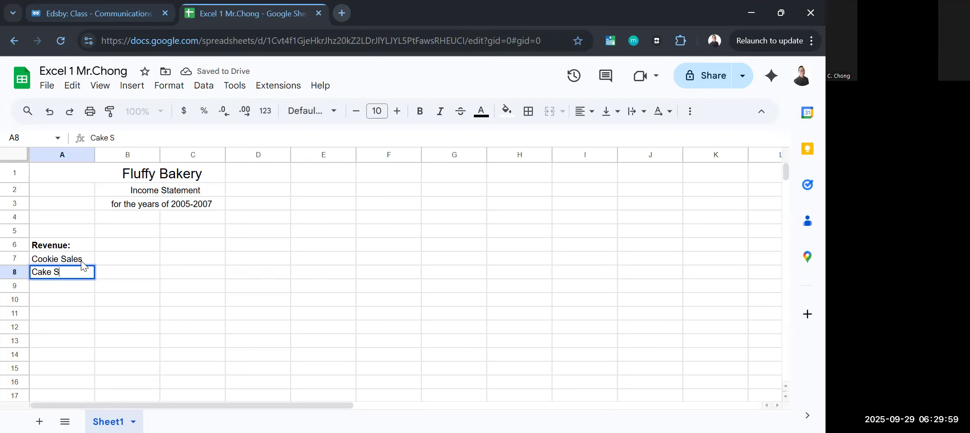
text(ales)
Check the Edsby sample for the third revenue item and enter "Bread Sales" in cell A9
click(105, 10)
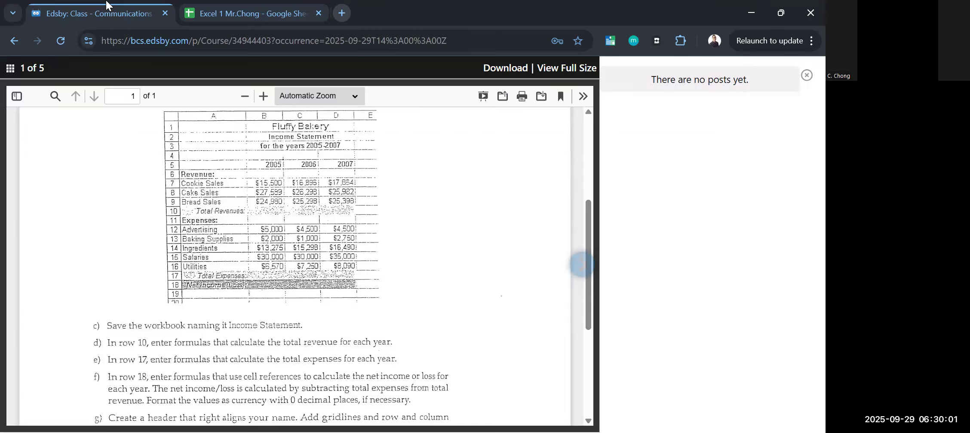
click(202, 20)
click(34, 288)
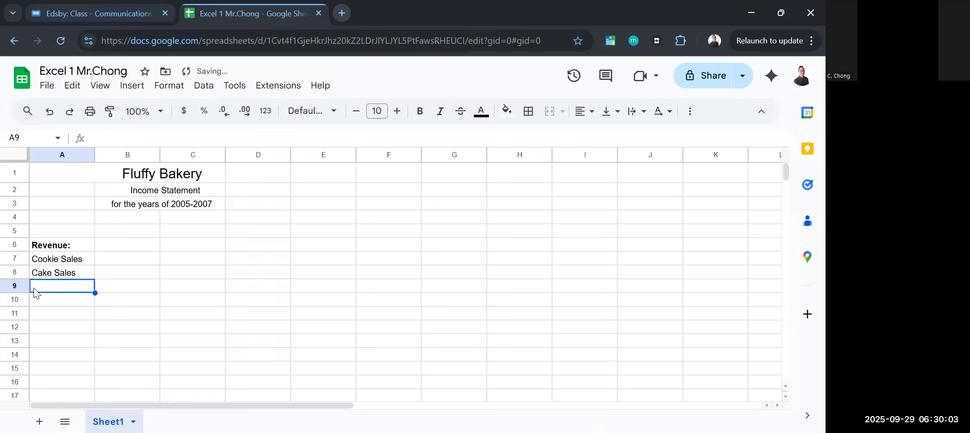
text(Bread Sales)
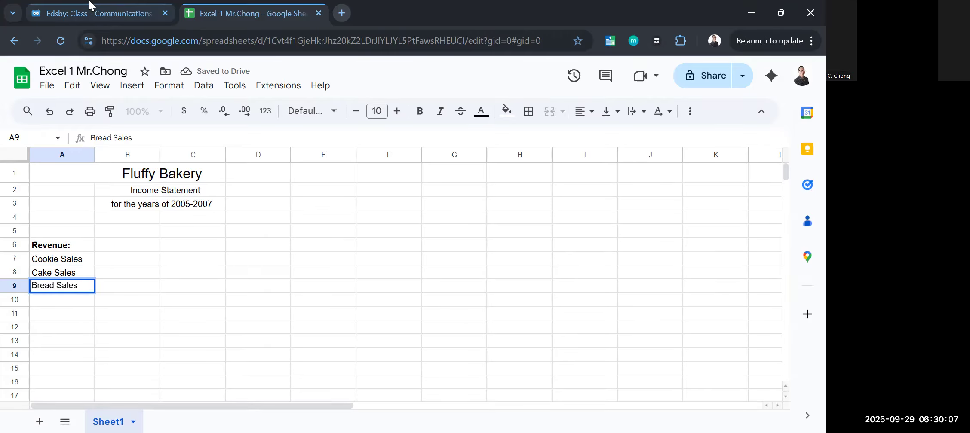
Consult the Edsby sample, enter "Total Revenues" in cell A10 and widen column A to give the label more room
click(89, 2)
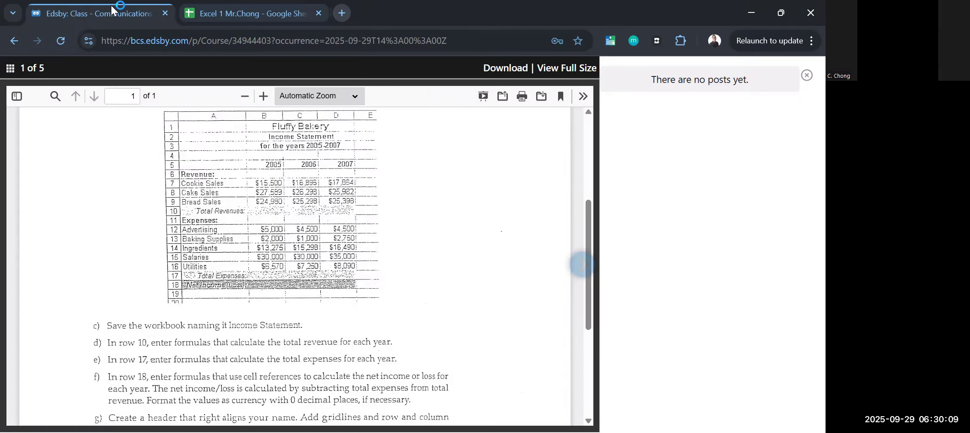
click(243, 9)
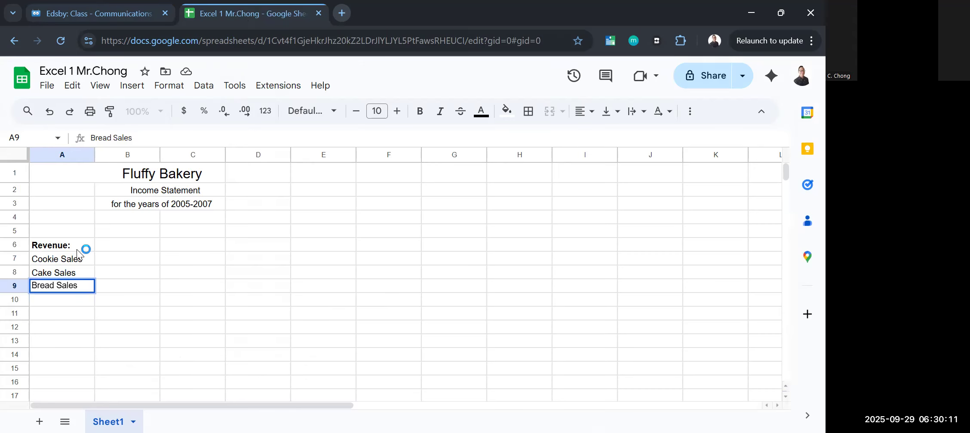
click(56, 298)
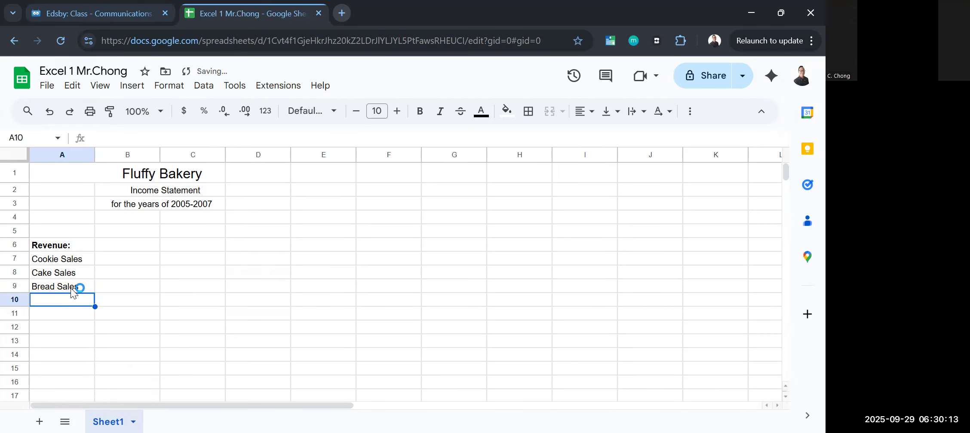
text(Total)
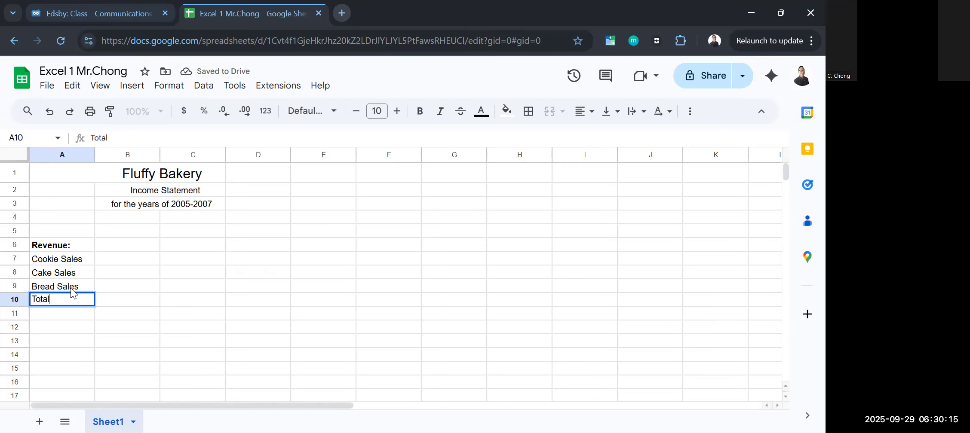
text( Revenues)
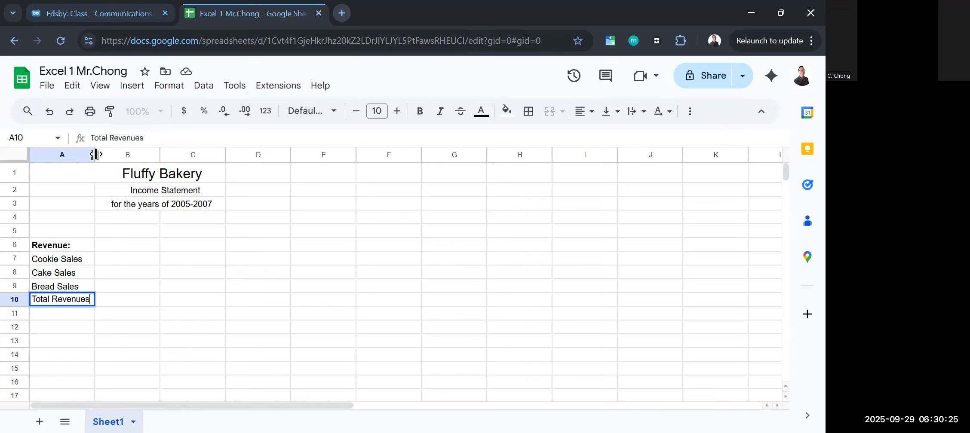
drag(95, 155, 115, 158)
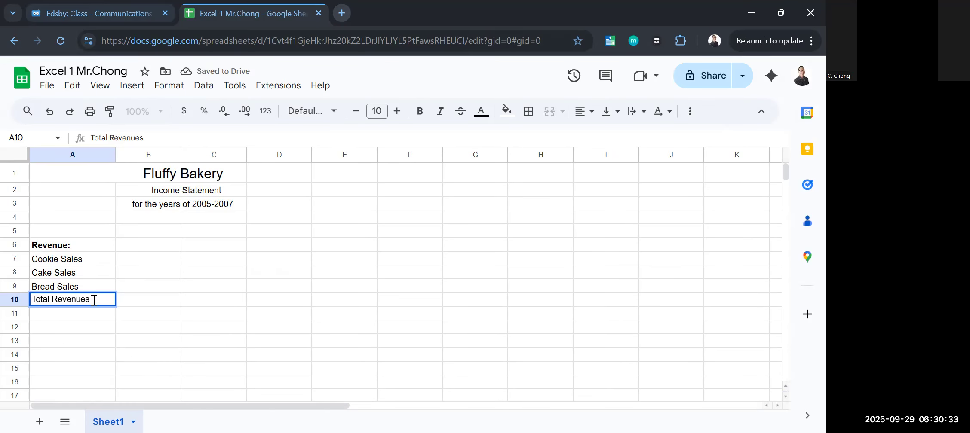
Make the "Total Revenues" label in A10 italic and align it right
drag(93, 302, 31, 301)
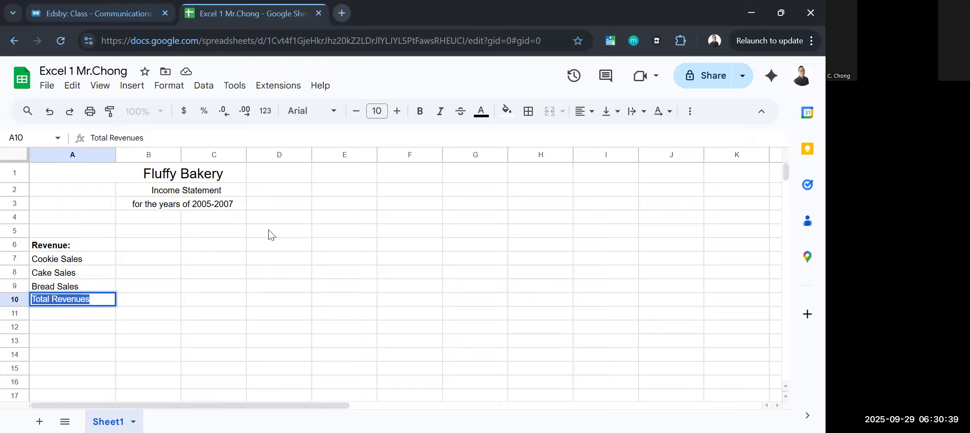
key(ctrl+i)
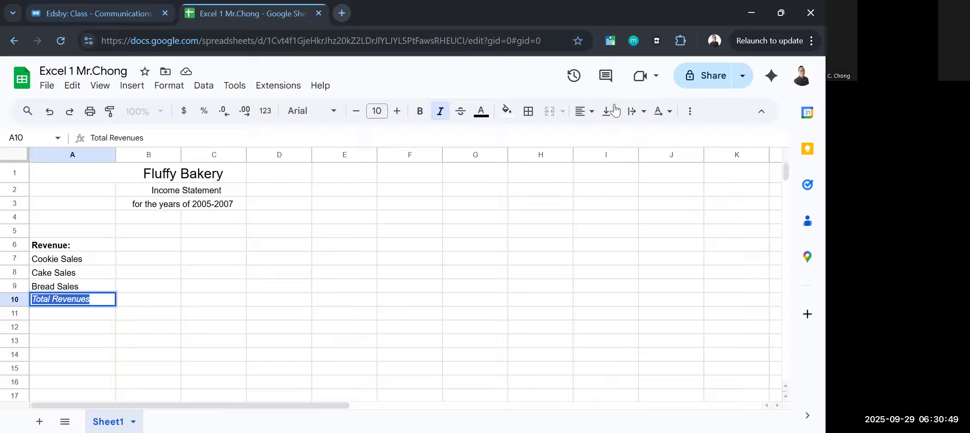
click(586, 112)
click(624, 136)
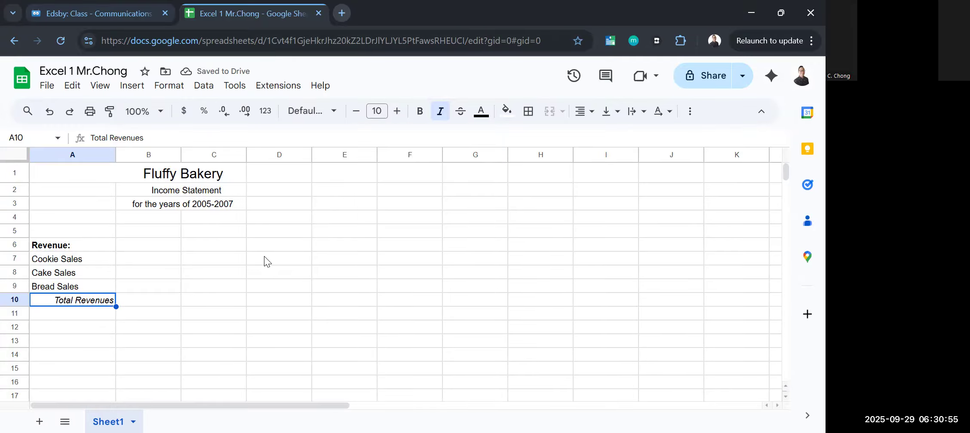
Look up the 2005 cookie sales figure in the Edsby sample and enter 15500 in cell B6
click(136, 249)
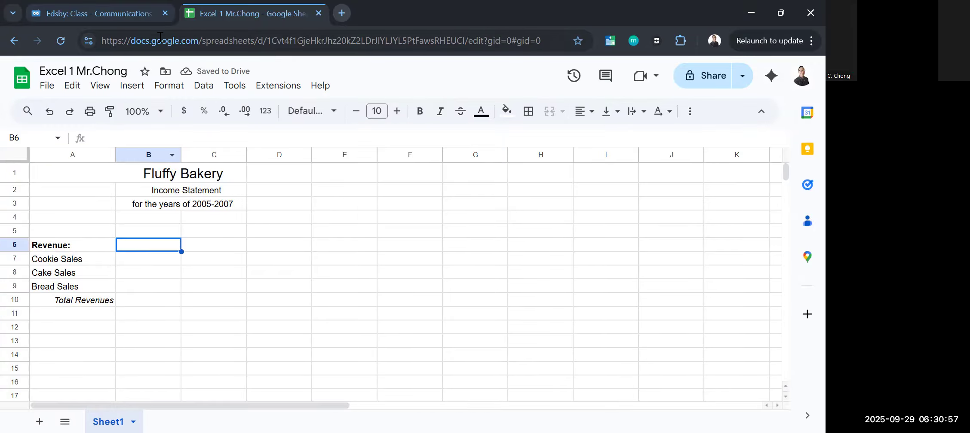
click(105, 7)
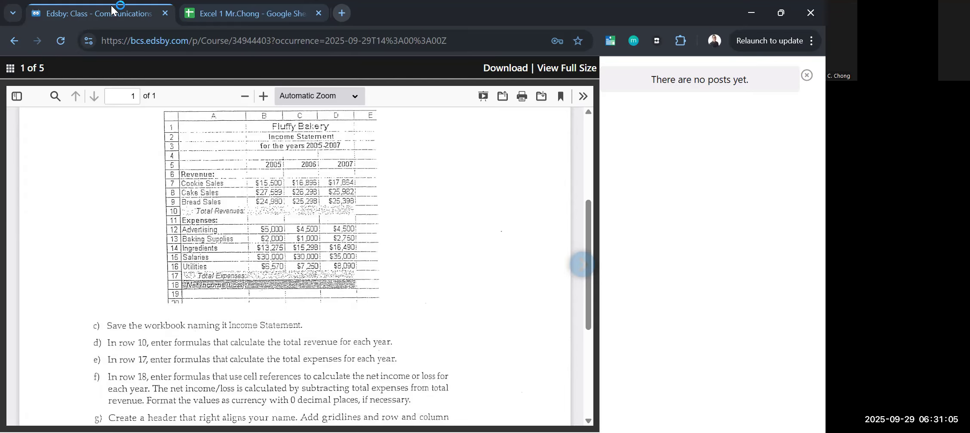
click(216, 11)
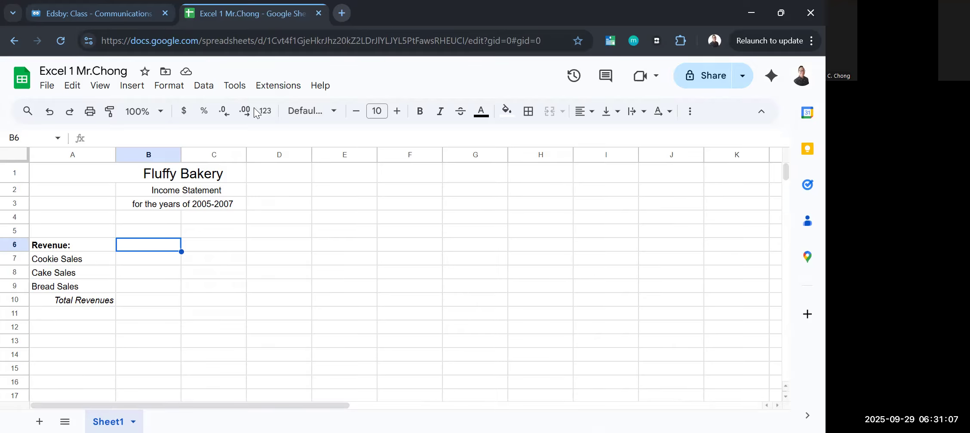
text(15)
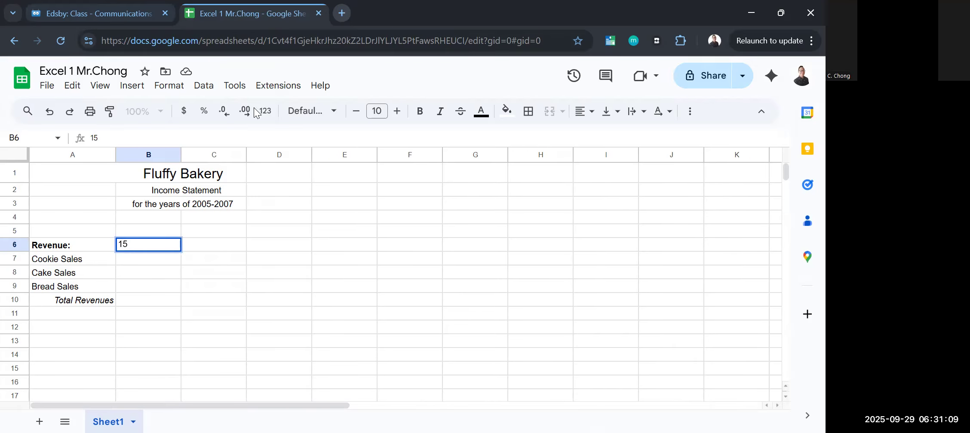
text(500)
key(Return)
Consult the Edsby sample for the other 2005 revenue figures and enter 27589 in B7 and 24980 in B8
click(162, 7)
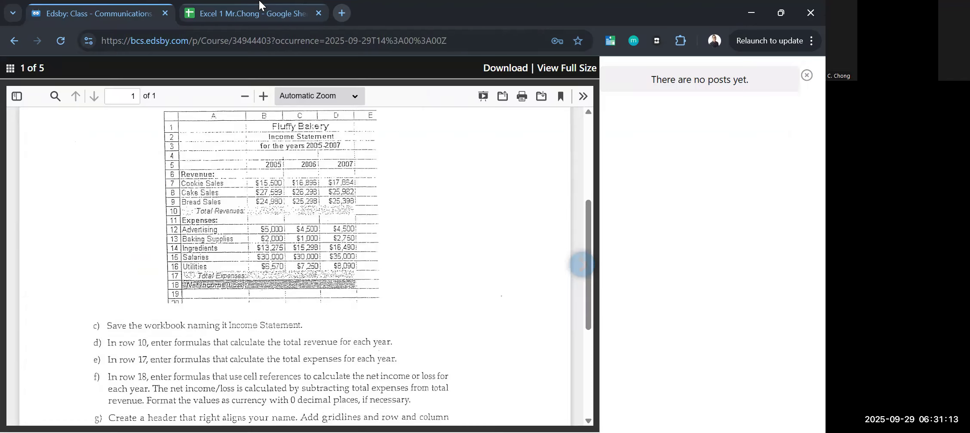
click(240, 6)
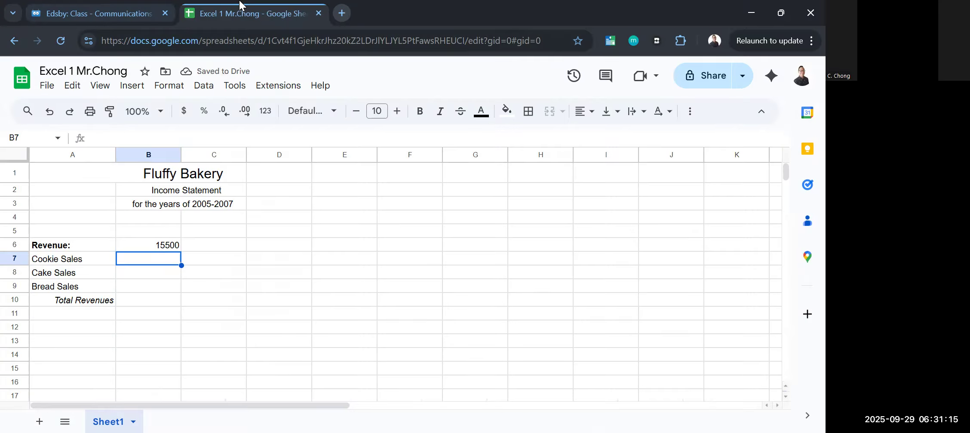
text(27589)
key(Return)
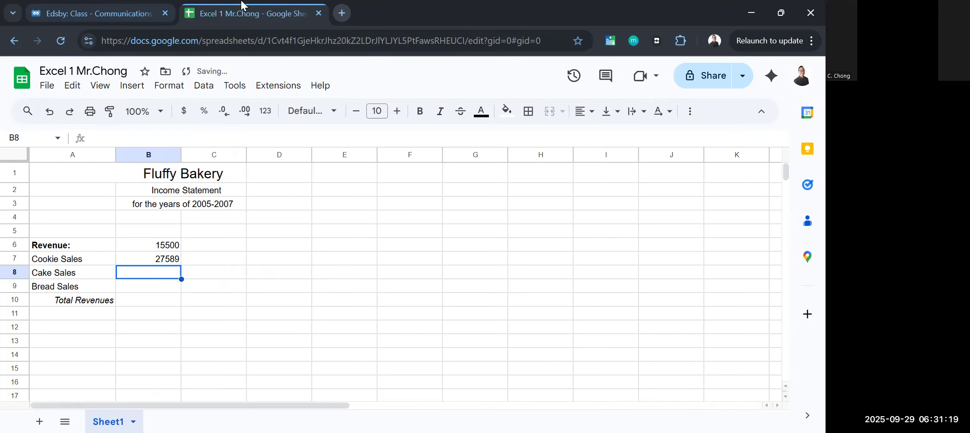
click(117, 8)
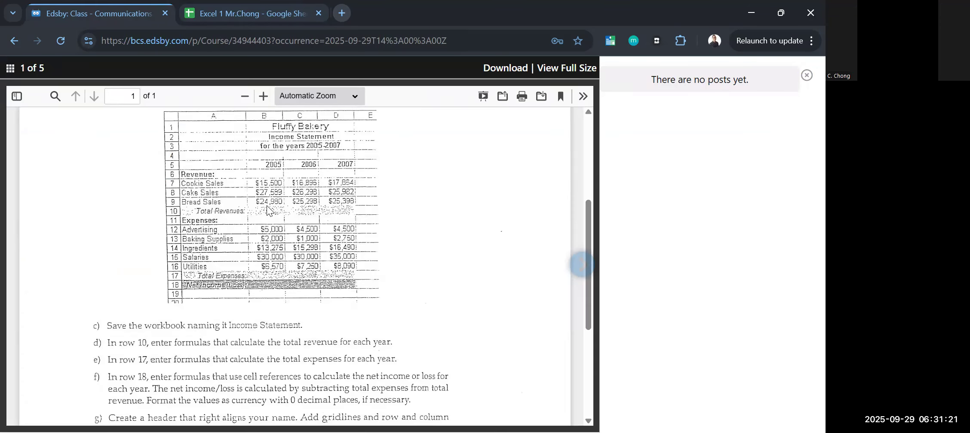
click(245, 8)
text(24980)
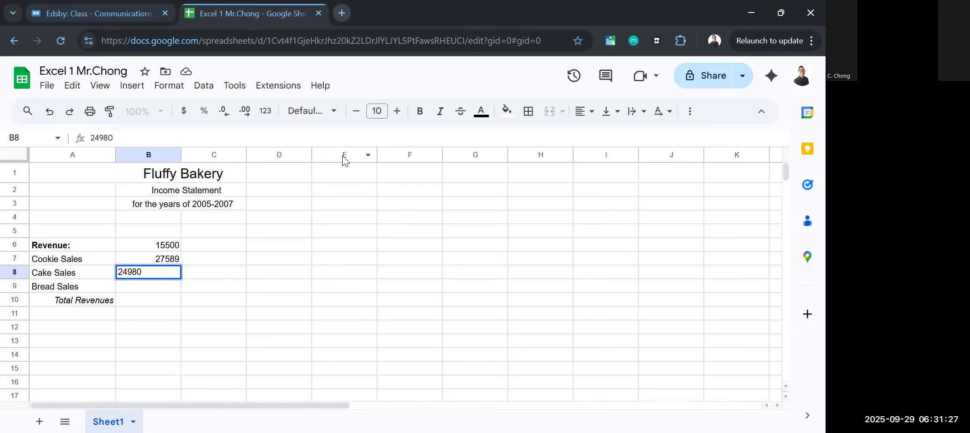
key(Return)
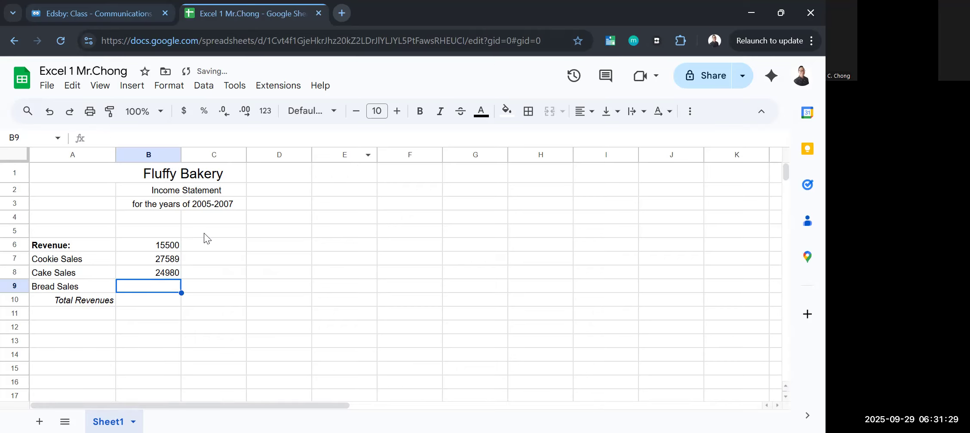
Move the three revenue figures from B6:B8 down one row to B7:B9, beside their sales labels
click(142, 246)
key(shift+Right)
key(Left)
key(Right)
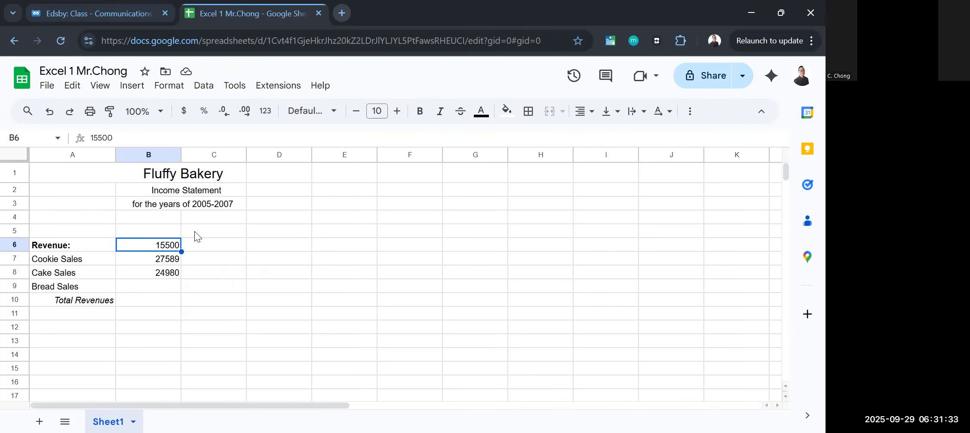
key(shift+Down)
key(shift+Down)
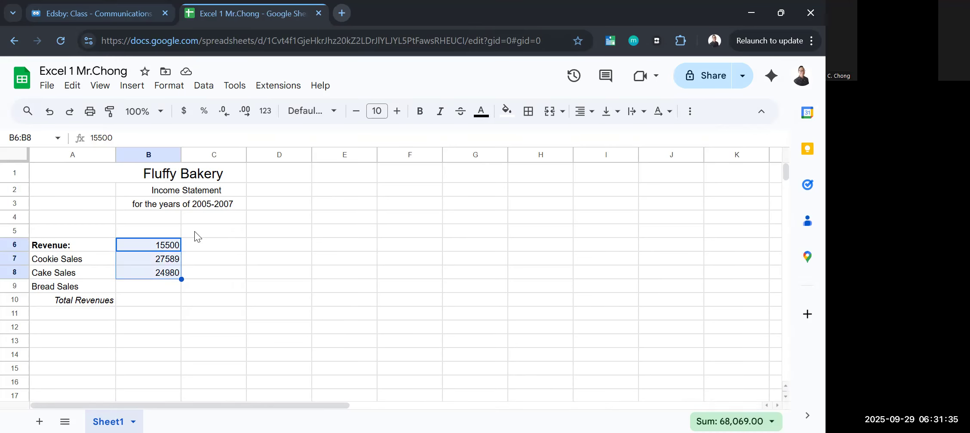
key(ctrl+c)
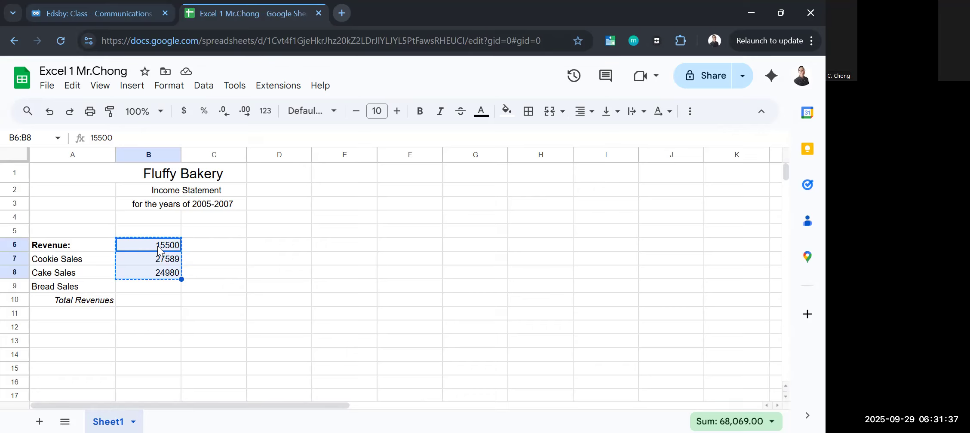
click(136, 258)
key(ctrl+v)
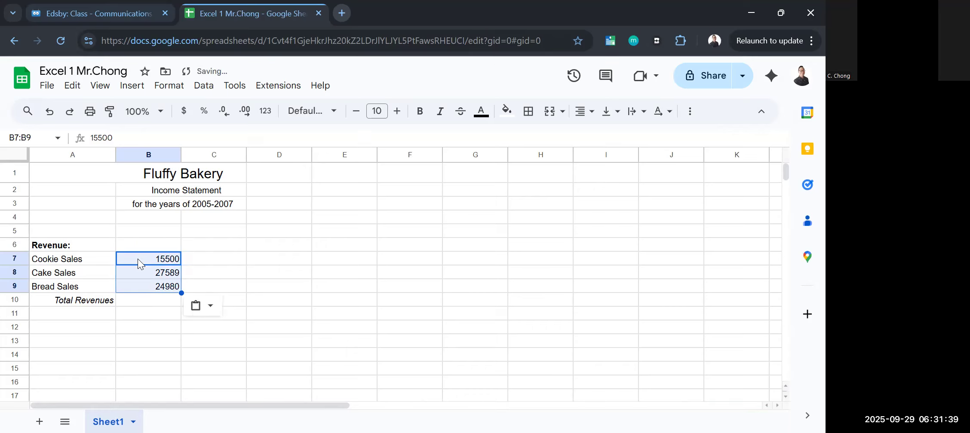
Look up the first year heading in the Edsby sample, enter 2005 in cell B5 and recheck the sample
click(170, 218)
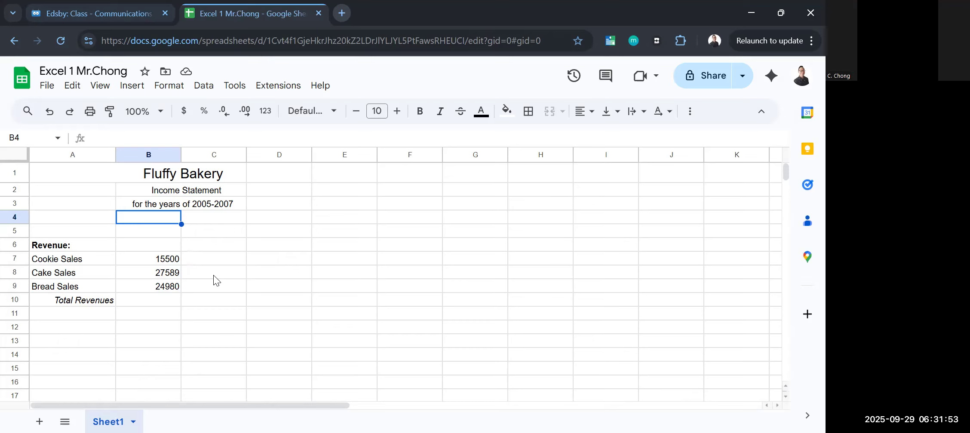
click(69, 9)
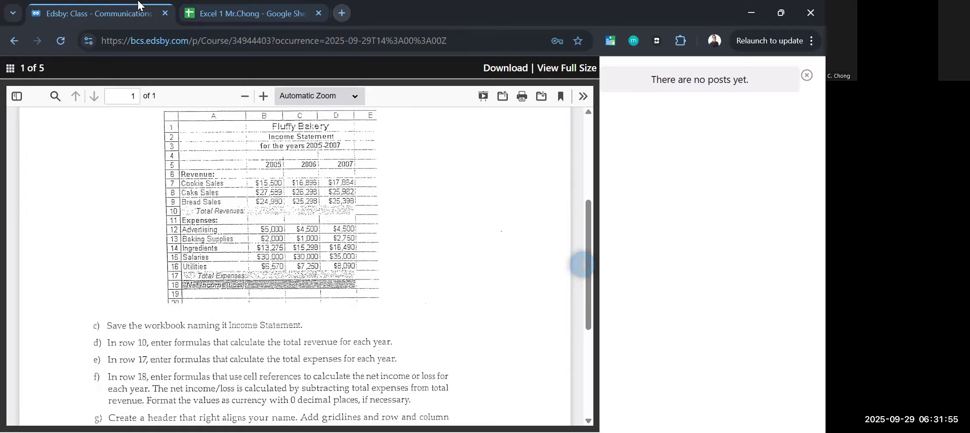
click(219, 9)
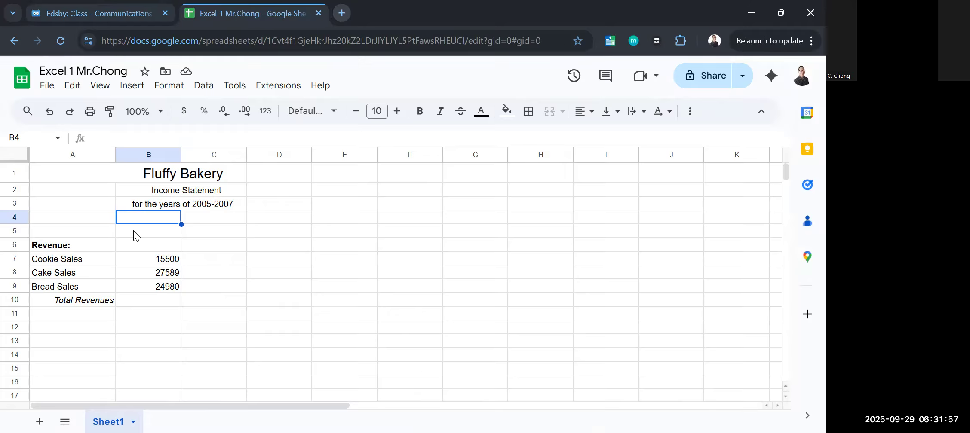
text(2005)
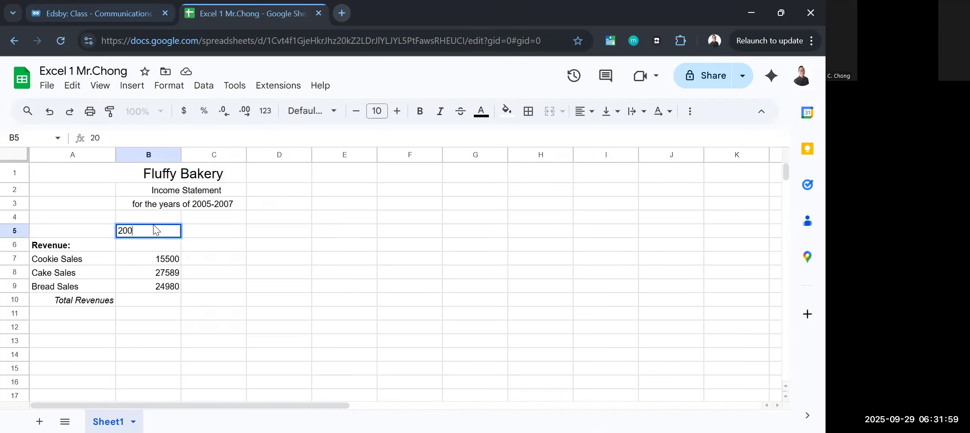
key(Return)
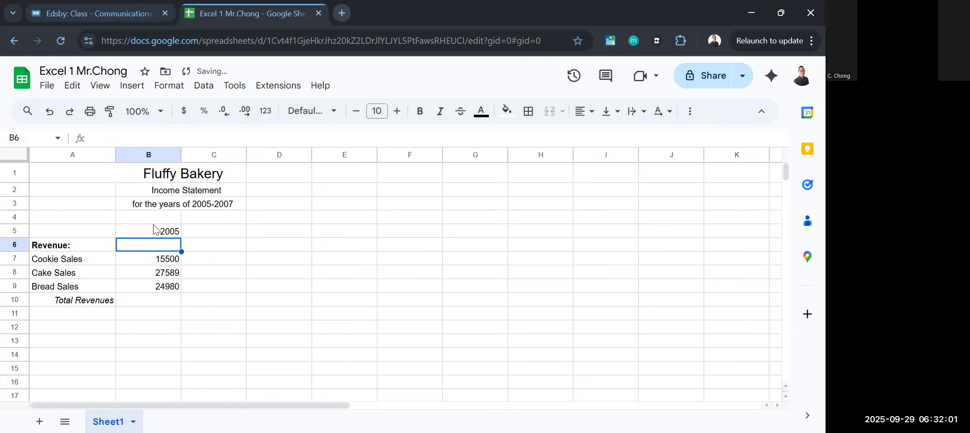
click(90, 7)
click(243, 4)
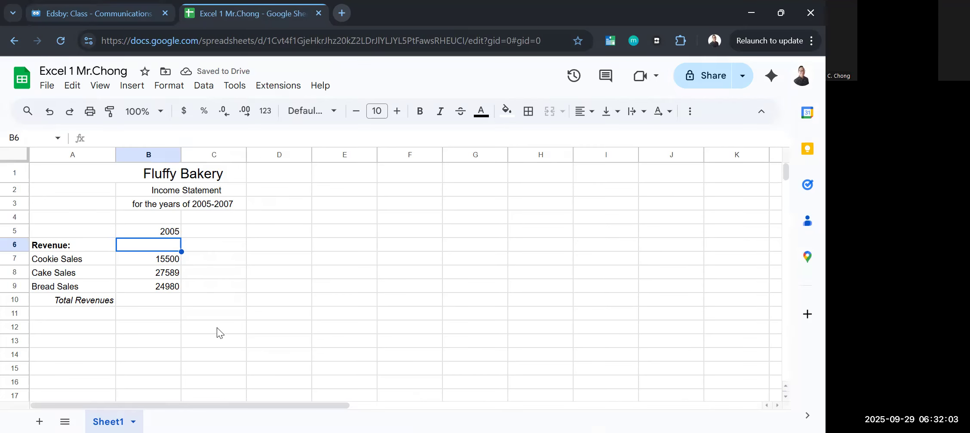
Enter the formula =SUM(B7:B9) in cell B10 to total the 2005 revenues
click(164, 299)
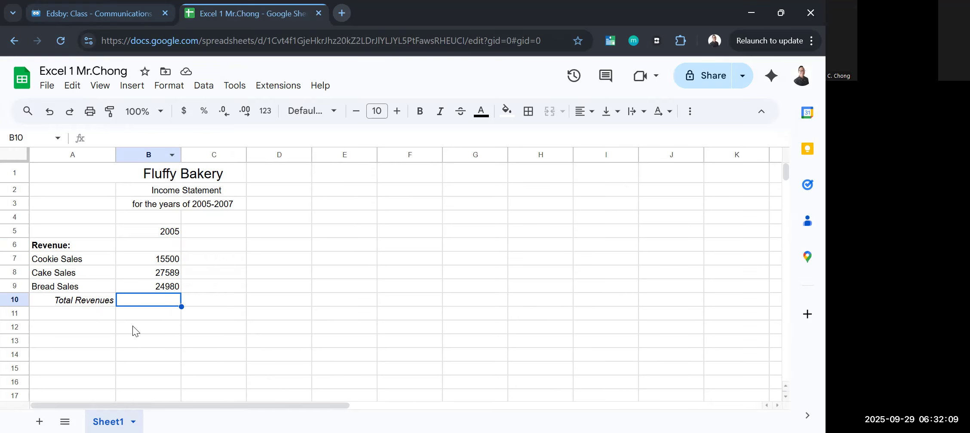
click(117, 139)
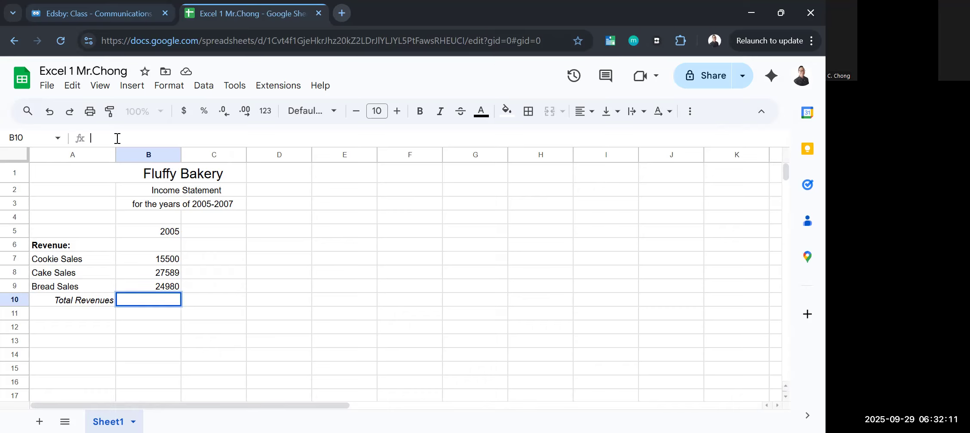
text(=)
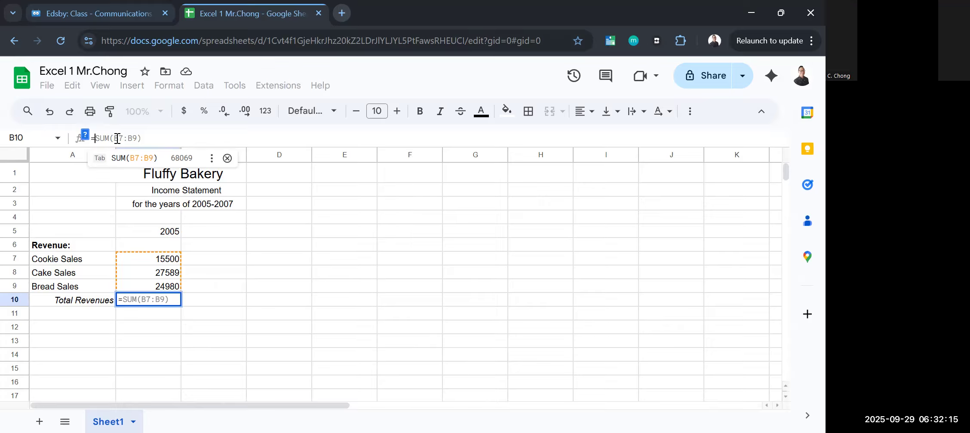
click(129, 299)
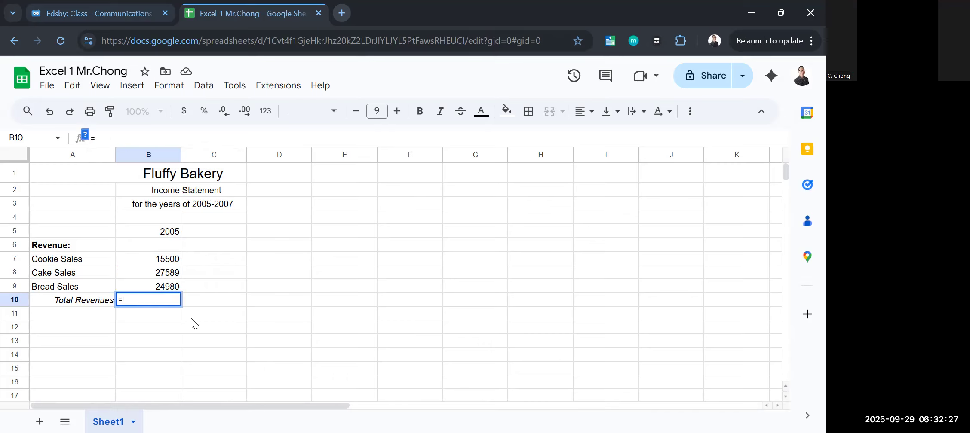
text(sum()
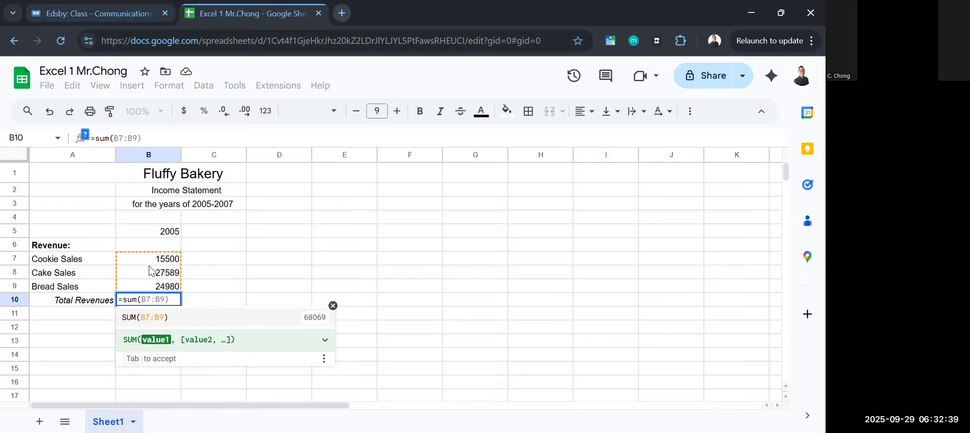
text(b7)
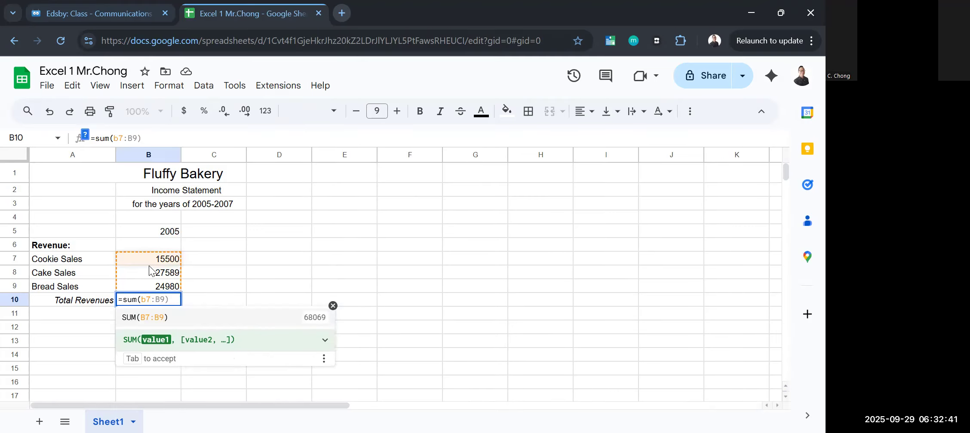
text(:)
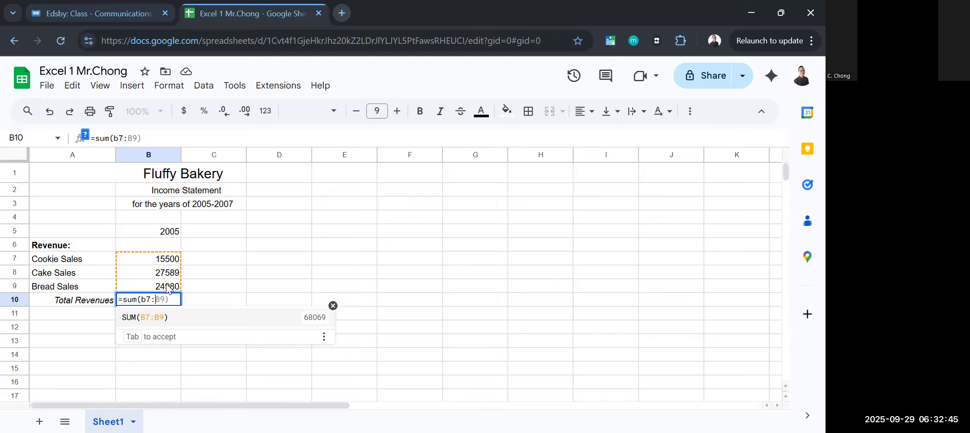
text(b9)
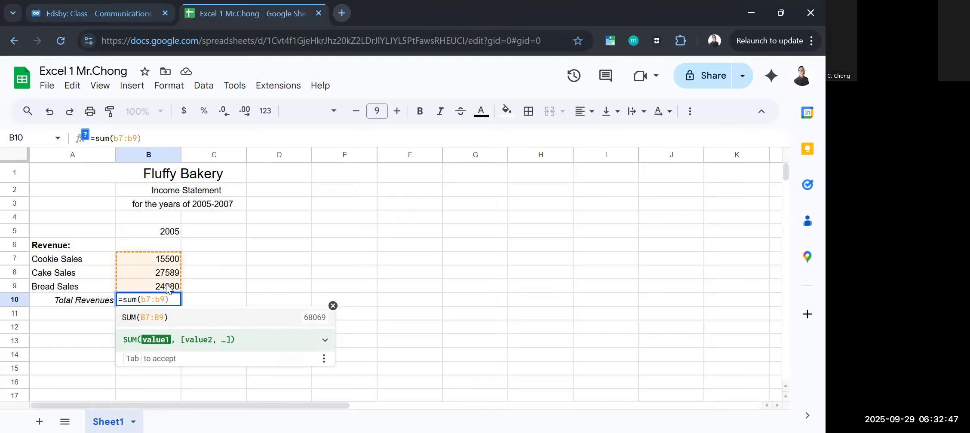
key(Return)
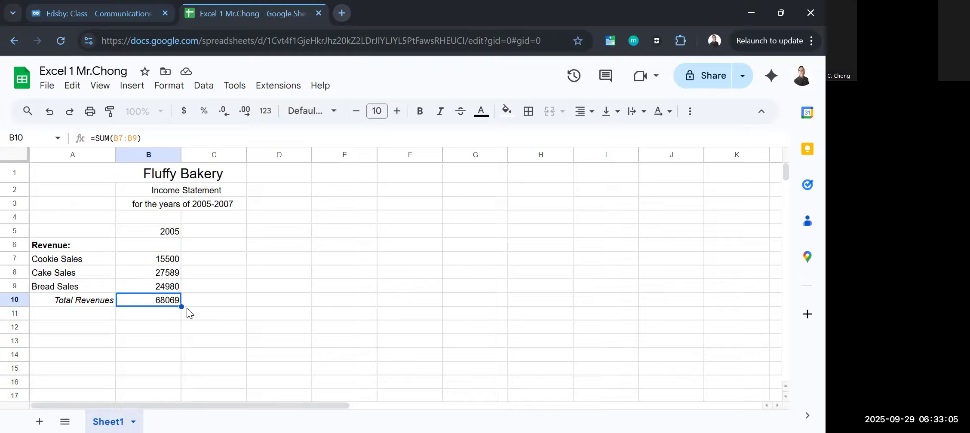
Fill the total revenue formula from B10 across C10:D10 and check the cell references in each copy
drag(181, 306, 258, 306)
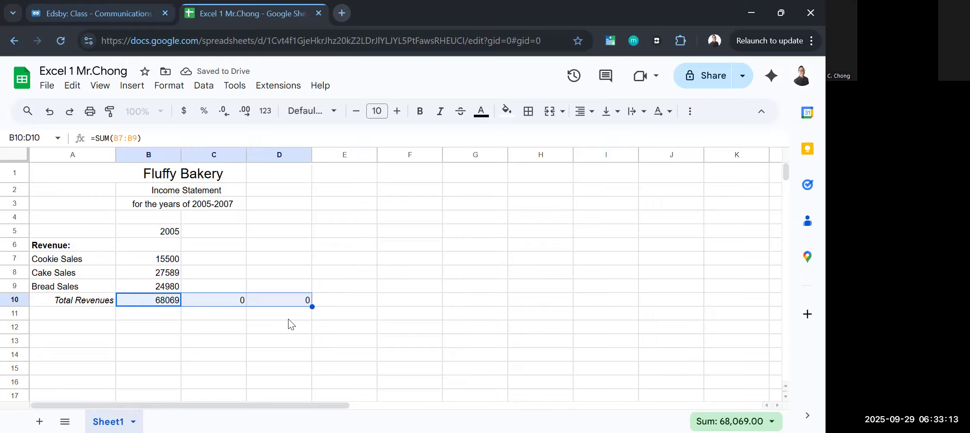
key(Tab)
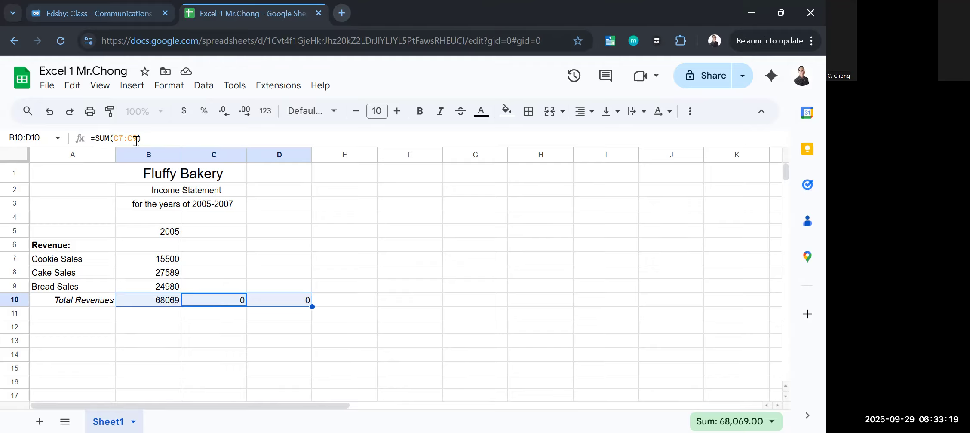
click(269, 295)
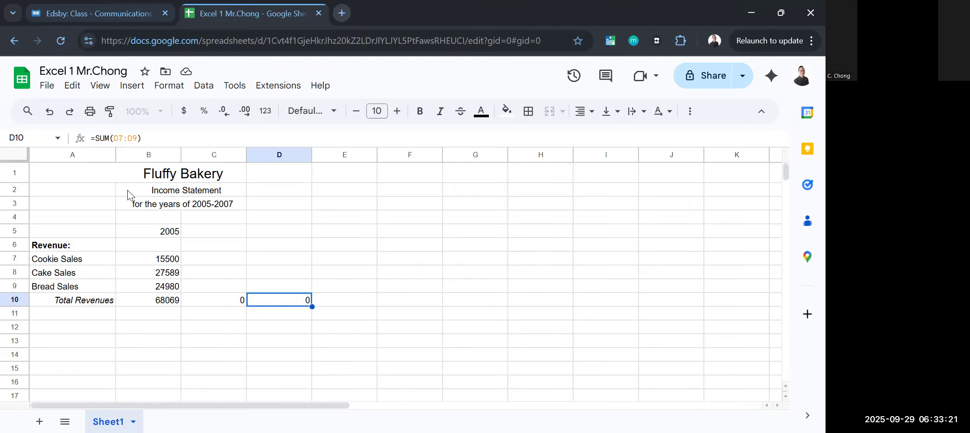
click(158, 301)
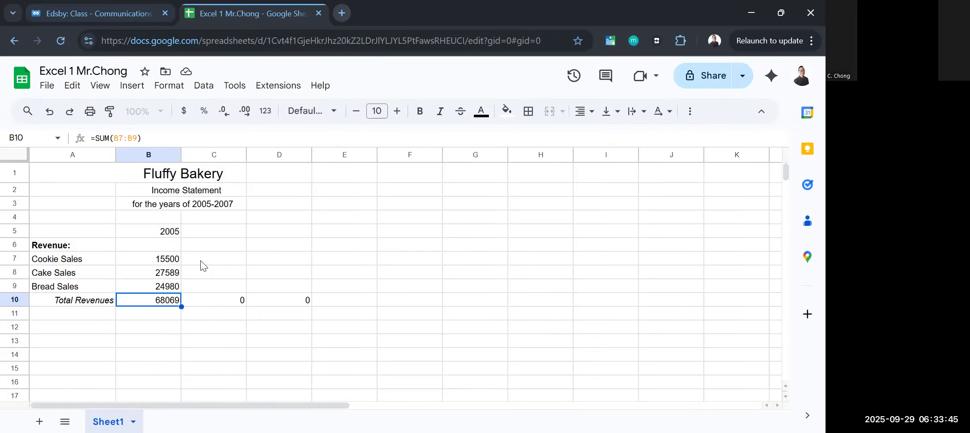
Enter the year headings 2006 in C5 and 2007 in D5
click(235, 233)
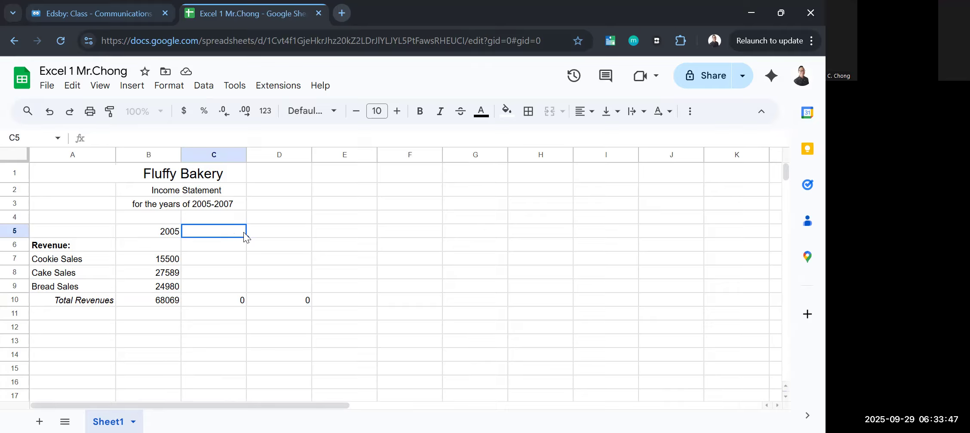
text(200)
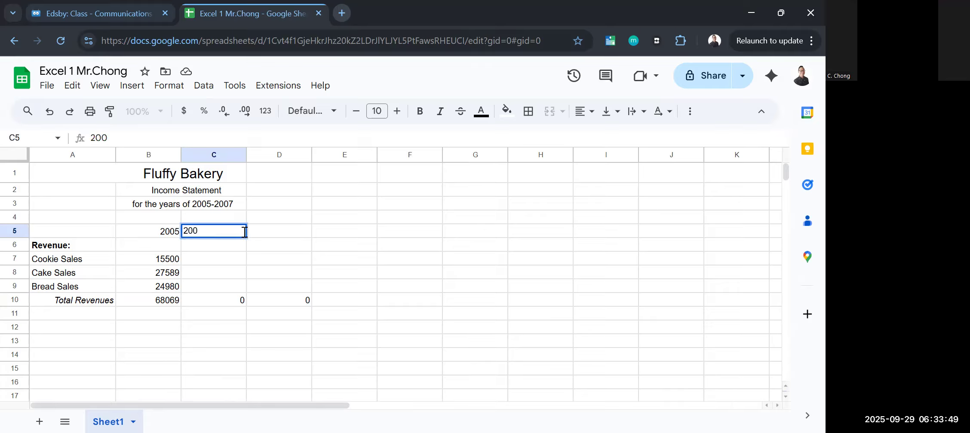
text(6)
key(Tab)
text(200)
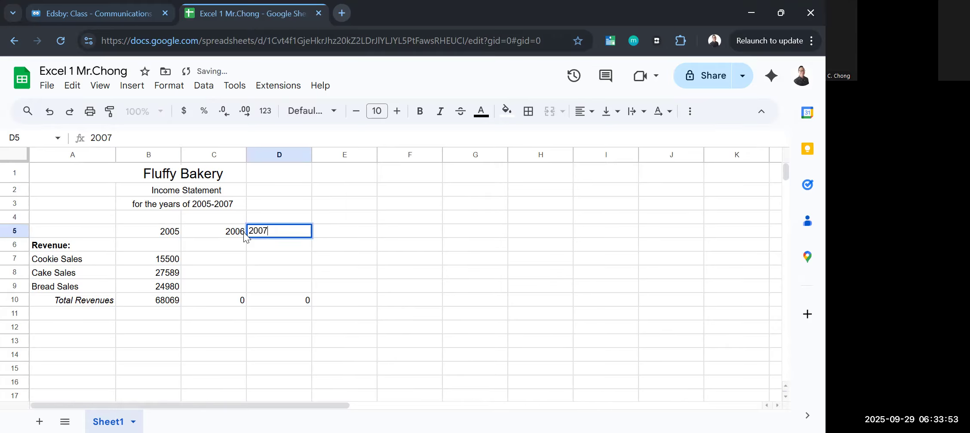
text(7)
key(Return)
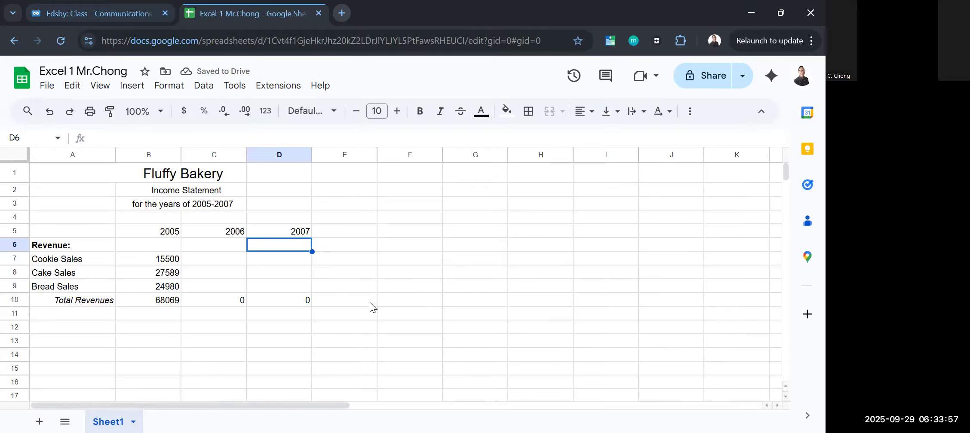
Look up the next section heading in the Edsby sample and enter "Expenses:" in bold in cell A11
click(98, 5)
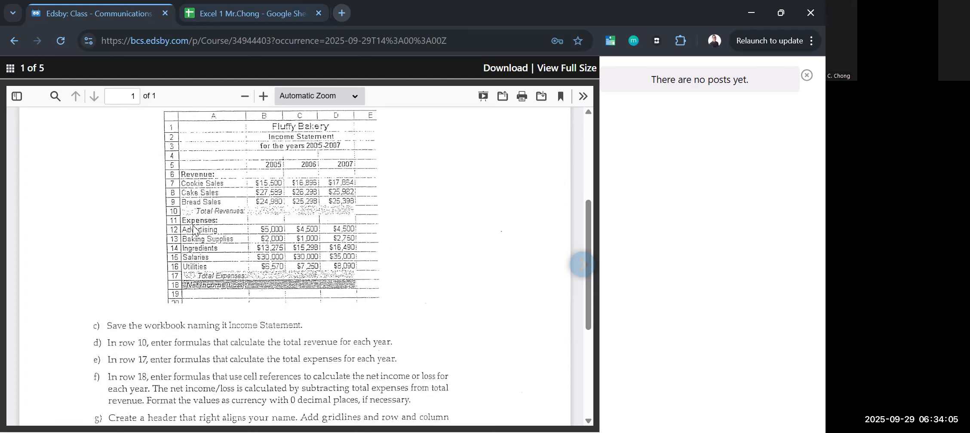
click(272, 10)
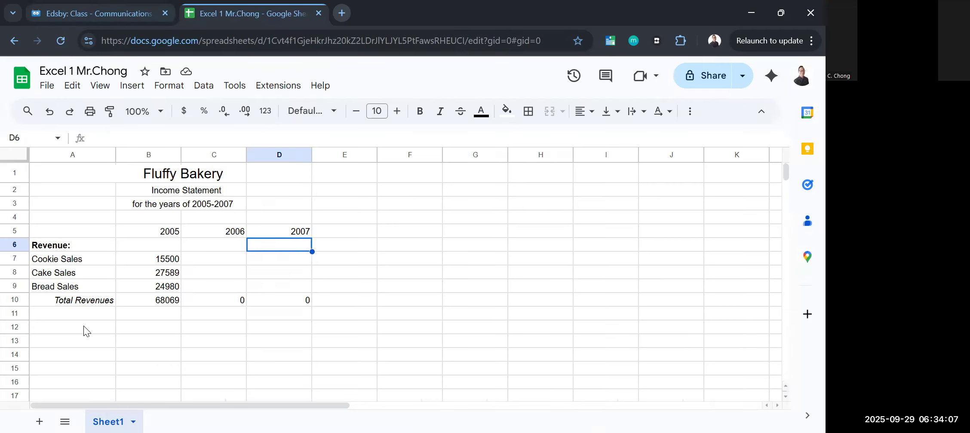
click(68, 314)
text(Expenses)
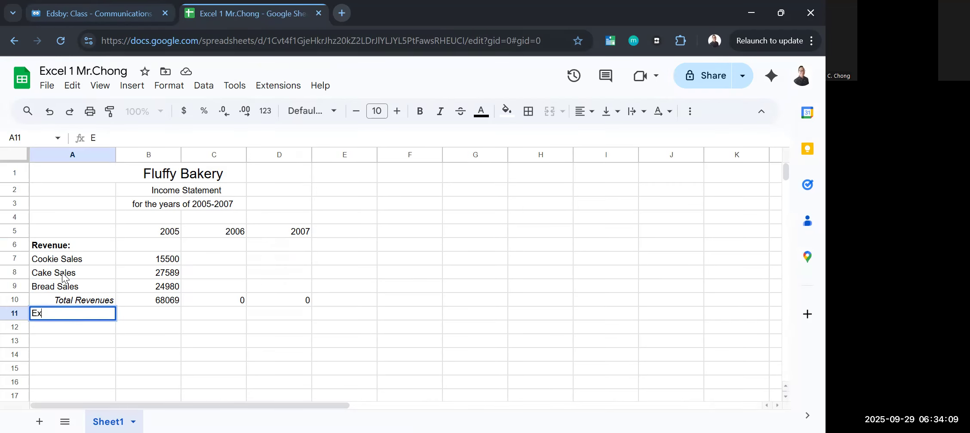
key(Return)
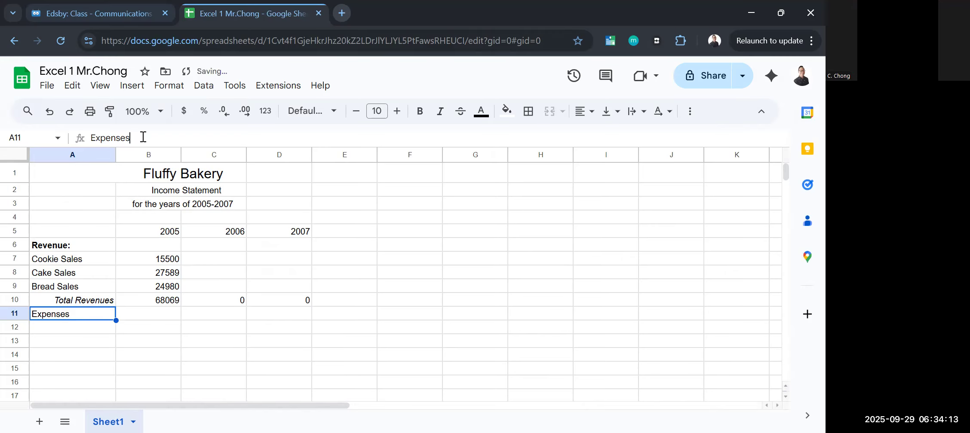
drag(143, 134, 85, 129)
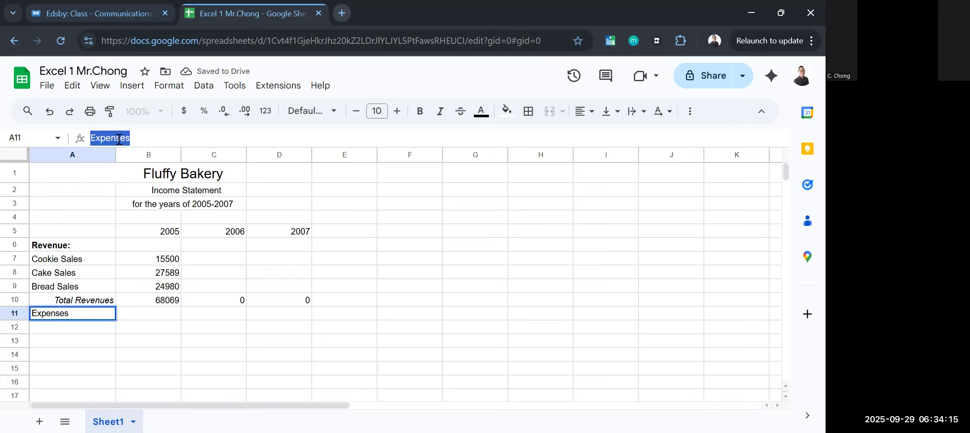
key(ctrl+b)
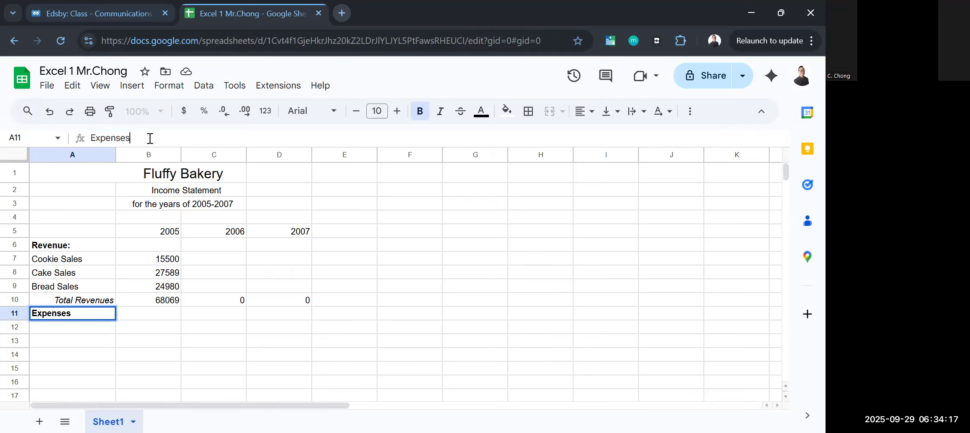
text(:)
key(Return)
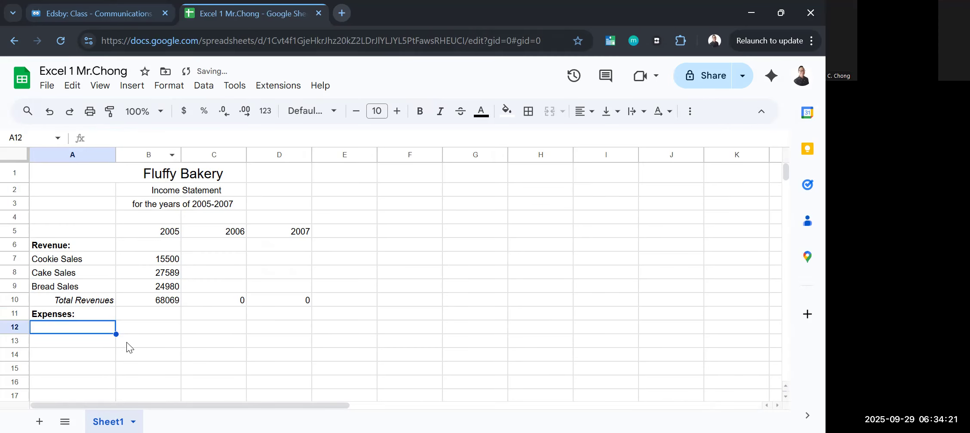
Look up the first expense label in the Edsby sample and enter Advertising in cell A12
click(97, 5)
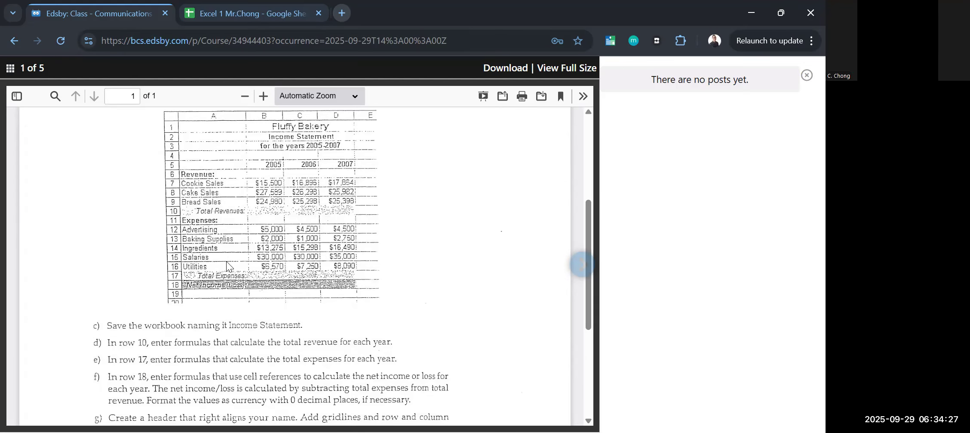
click(196, 6)
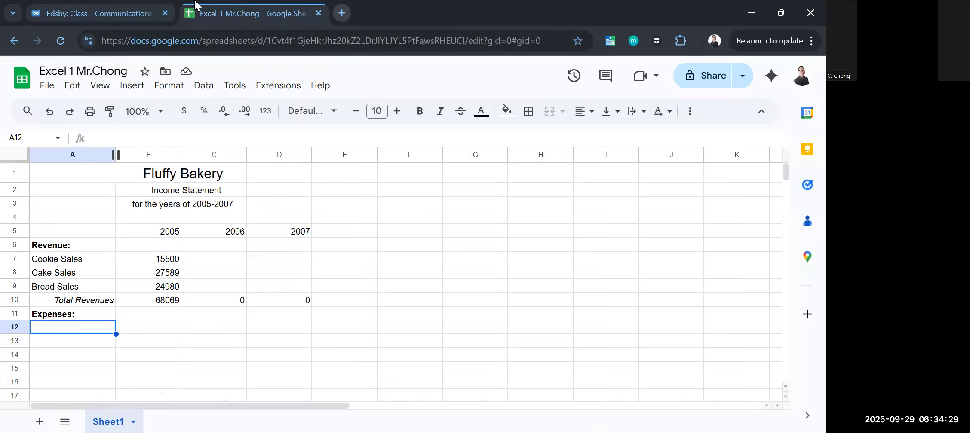
text(Advertising)
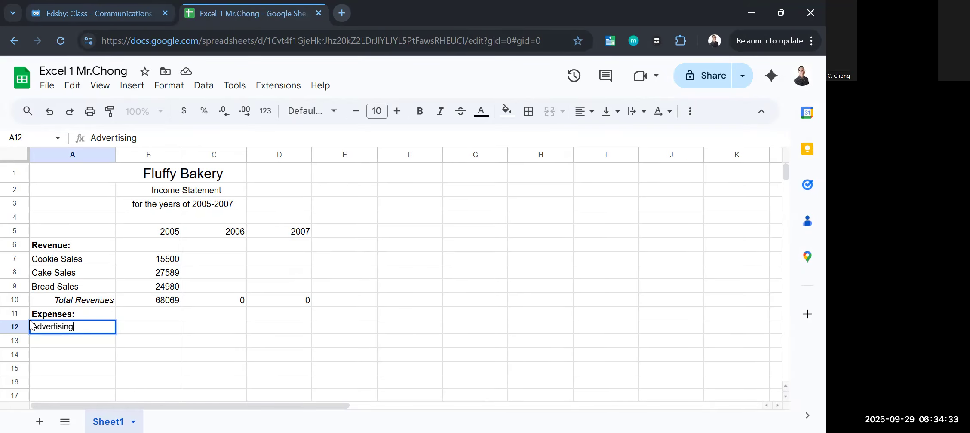
key(Return)
Consult the Edsby sample for the second expense label and enter Baking Supplies in cell A13
click(119, 7)
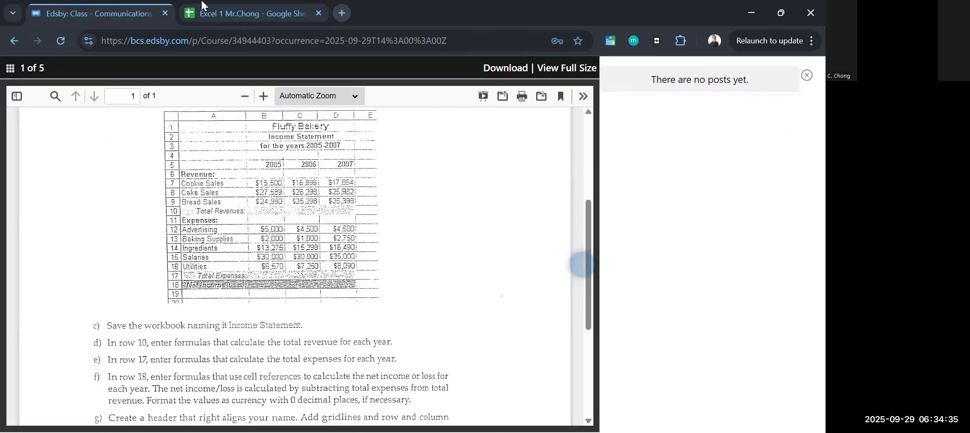
click(241, 4)
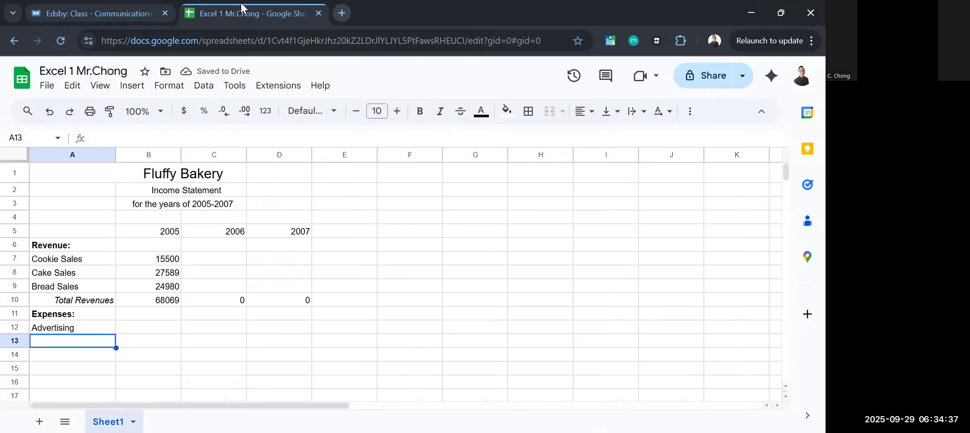
text(Baking)
key(Return)
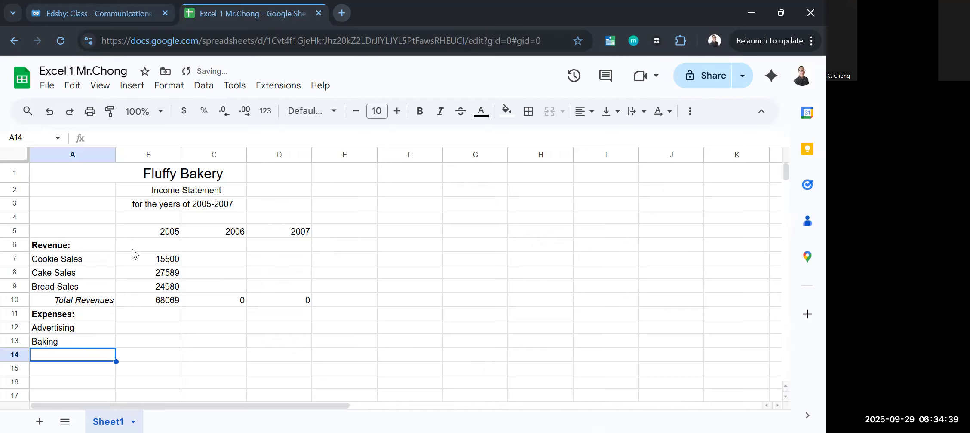
click(53, 338)
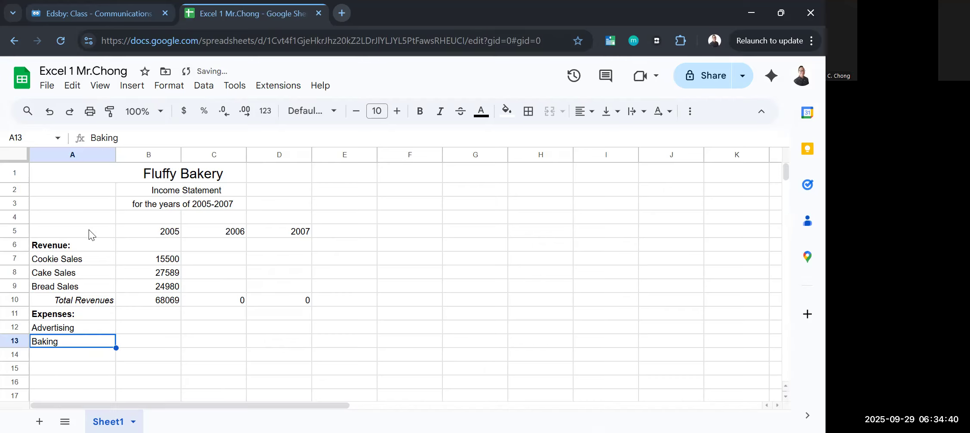
click(137, 140)
text(Supplies)
key(Return)
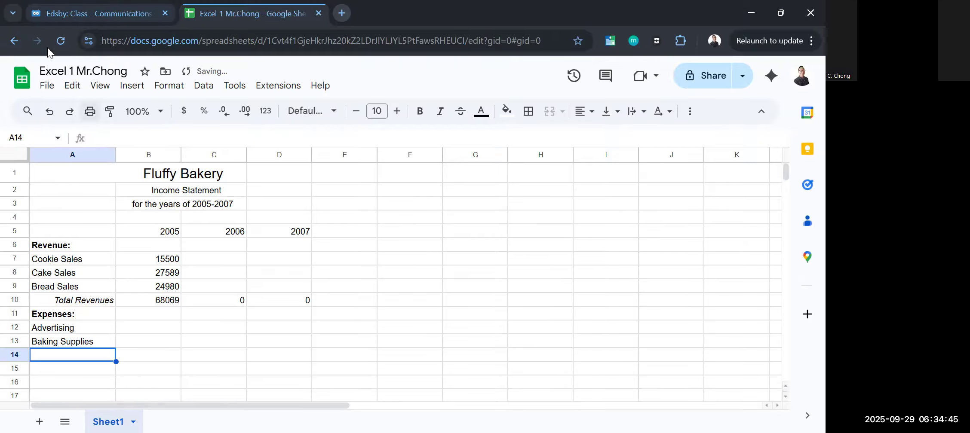
Check the Edsby sample for the third expense label and enter Ingredients in cell A14
click(91, 13)
click(248, 6)
text(Ingredients)
key(Return)
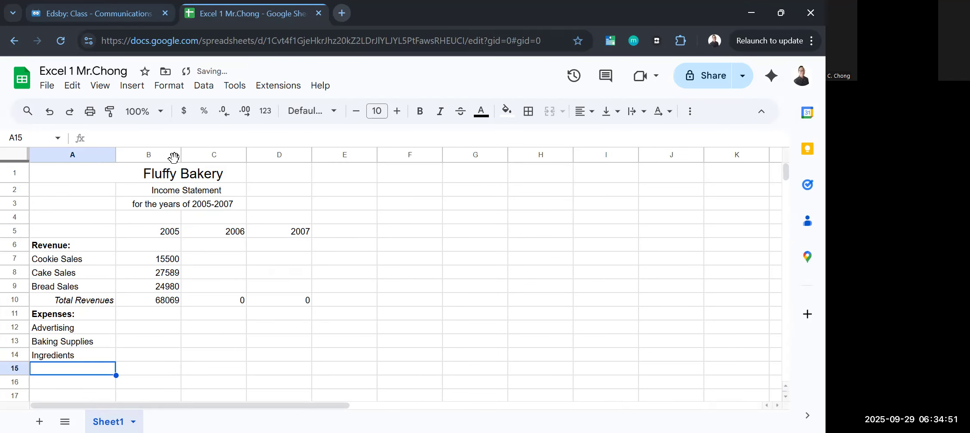
Look up the fourth expense label in the Edsby sample and enter Salaries in cell A15
click(171, 10)
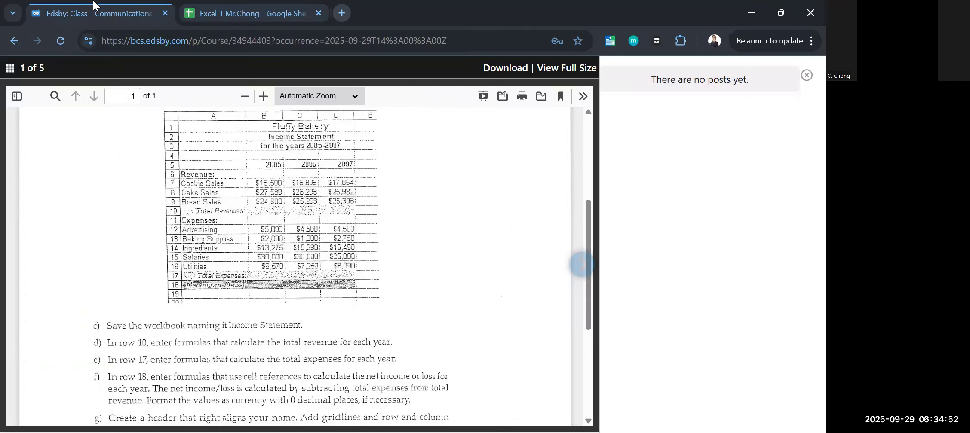
click(240, 5)
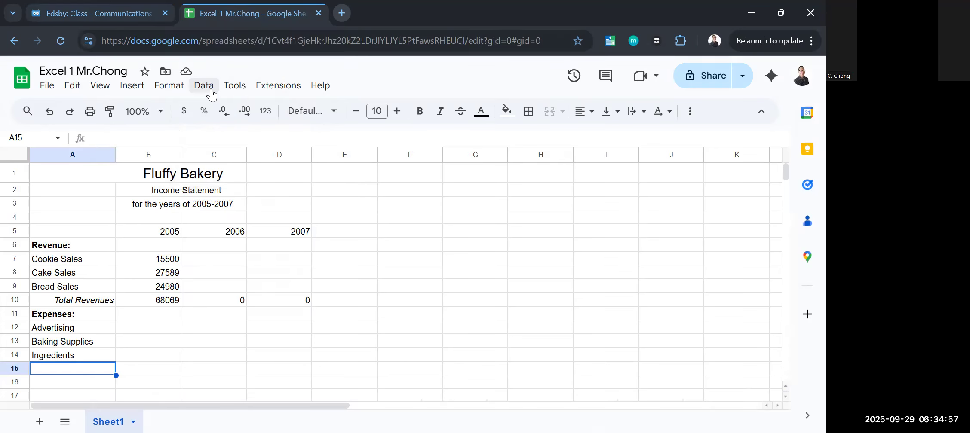
text(Salaries)
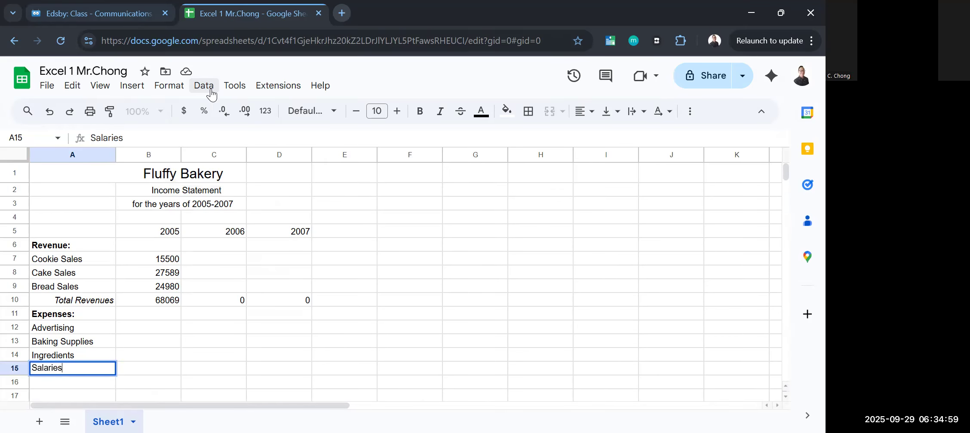
key(Return)
Check the Edsby sample for the fifth expense label and enter Utilities in cell A16
click(46, 5)
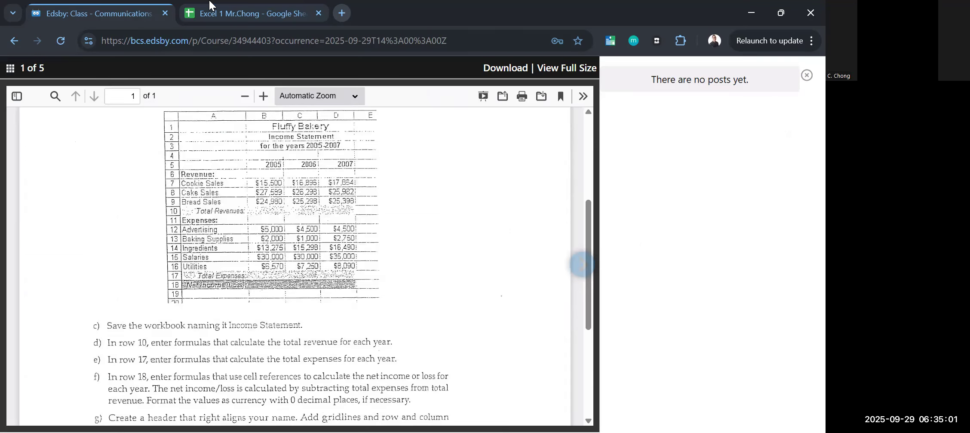
click(237, 9)
text(Utilities)
key(Return)
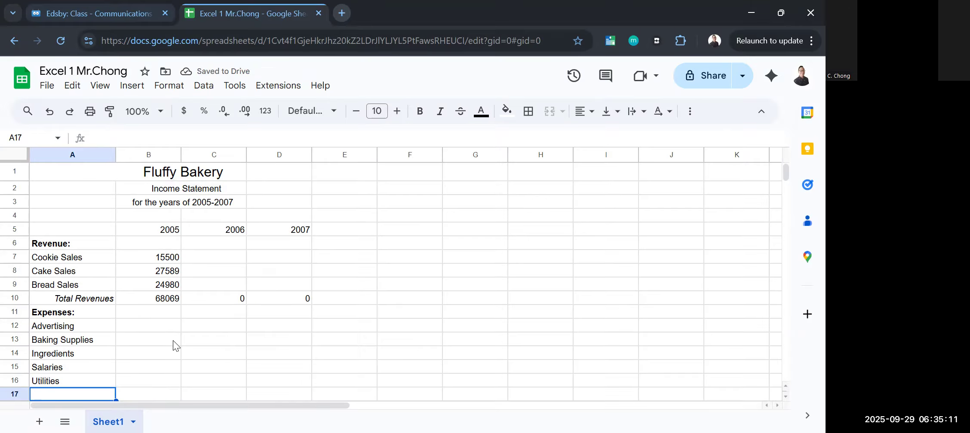
Look up the 2005 Advertising amount in the Edsby sample and enter 5000 in cell B12
click(157, 325)
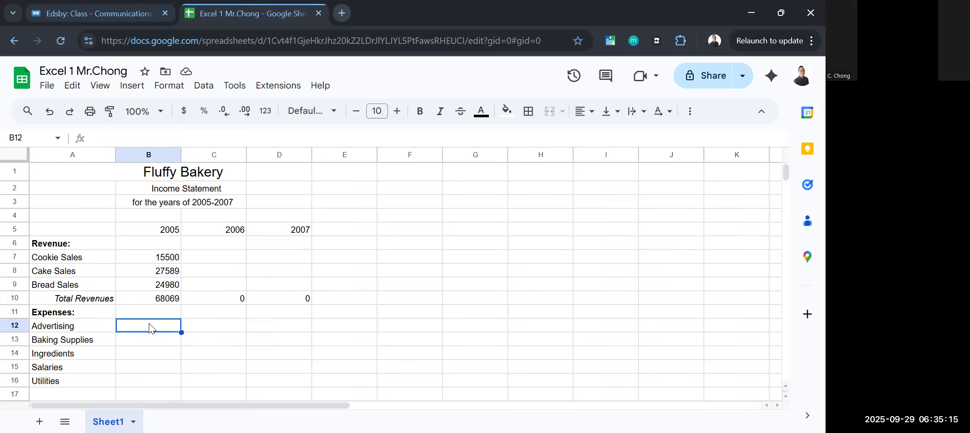
click(91, 5)
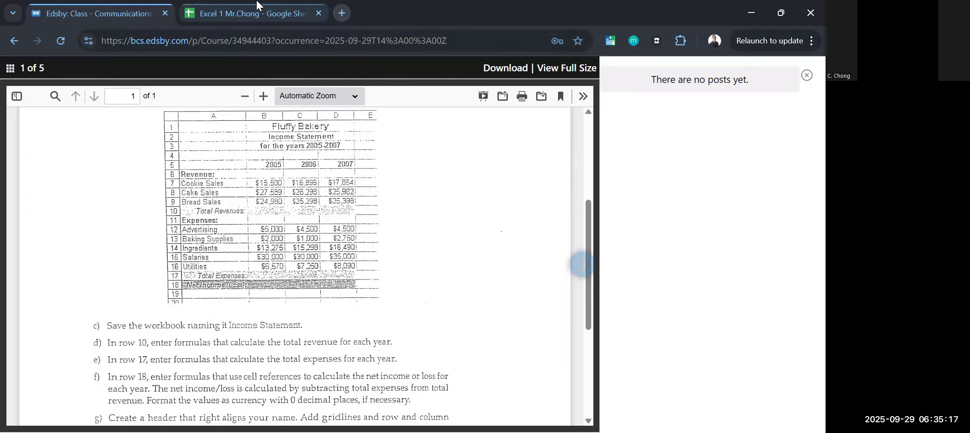
click(241, 9)
text(5000)
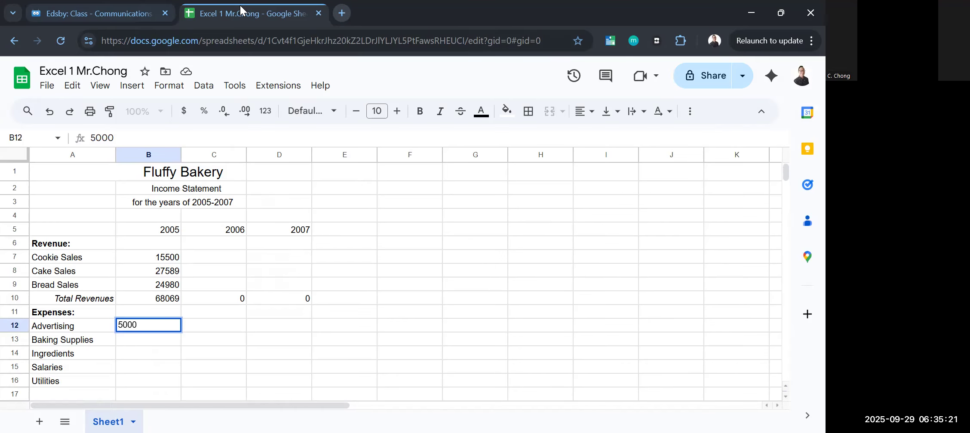
key(Return)
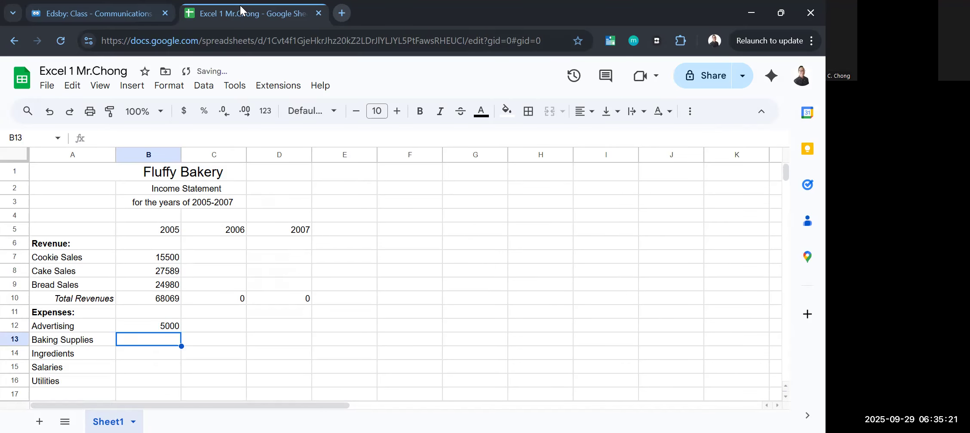
Consult the Edsby sample for the 2005 Baking Supplies amount and enter 2000 in cell B13
click(142, 7)
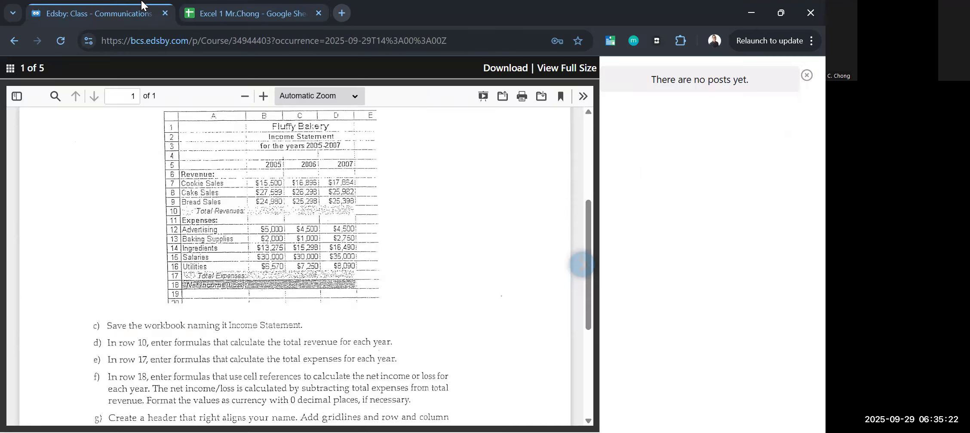
click(254, 9)
text(200)
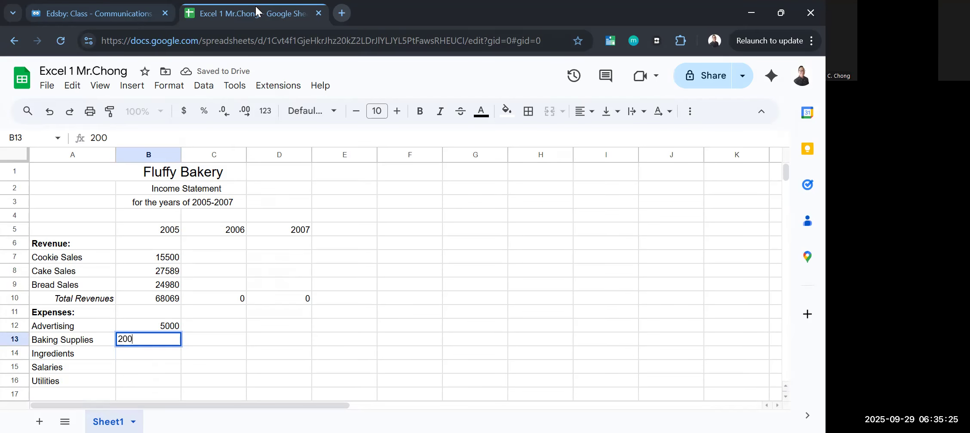
text(0)
key(Return)
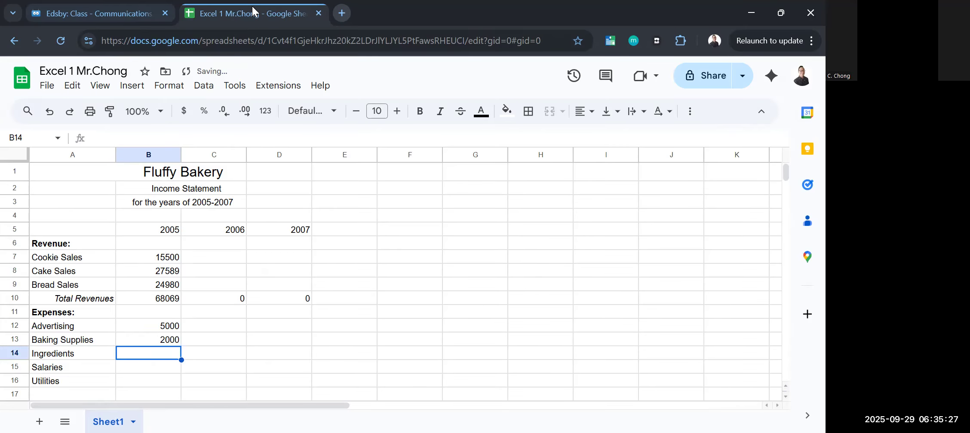
Look up the 2005 Ingredients amount in the Edsby sample and enter 13275 in cell B14
click(102, 5)
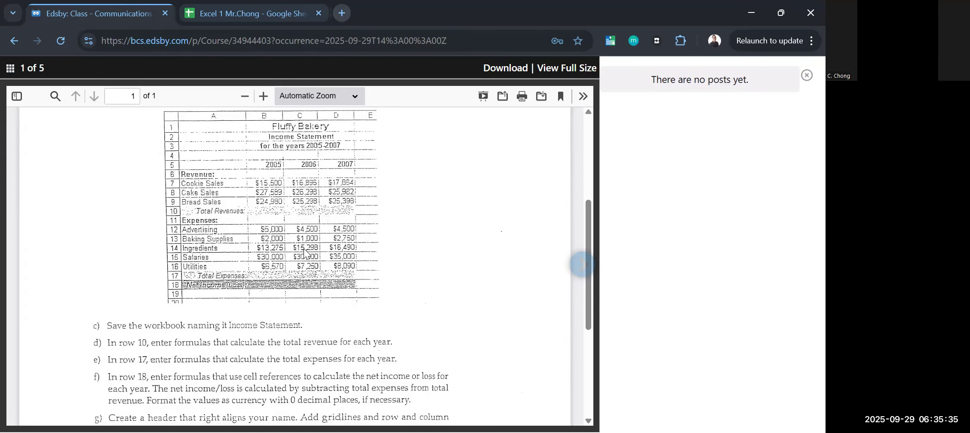
key(alt+Tab)
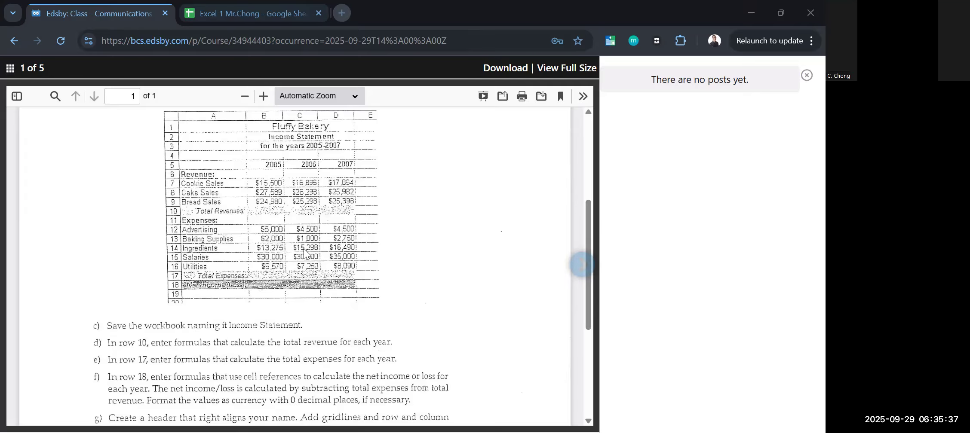
click(217, 2)
click(107, 6)
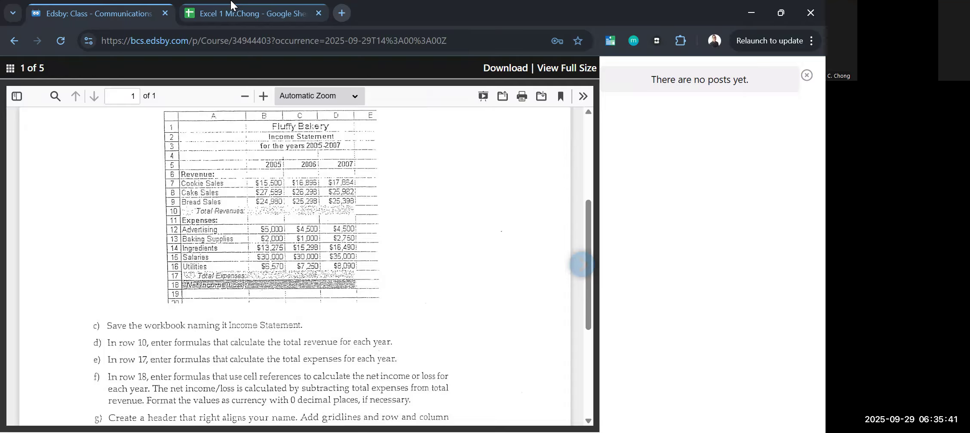
click(259, 18)
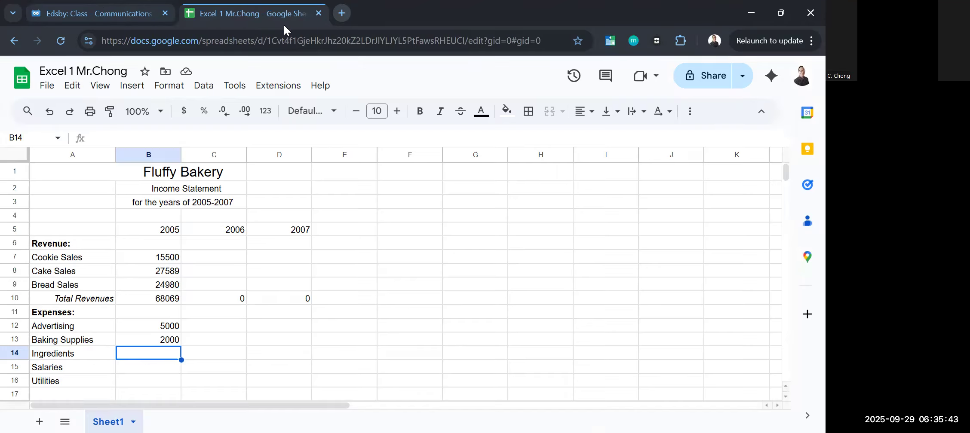
text(13)
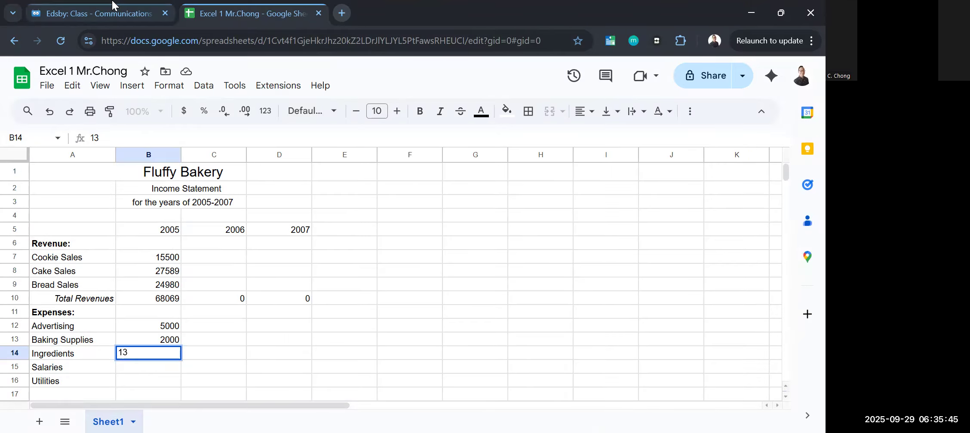
click(112, 5)
click(240, 12)
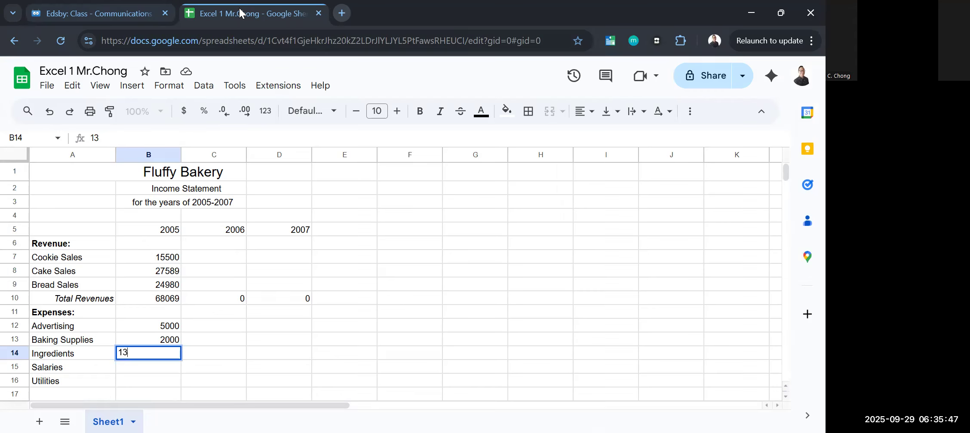
text(275)
key(Return)
click(173, 354)
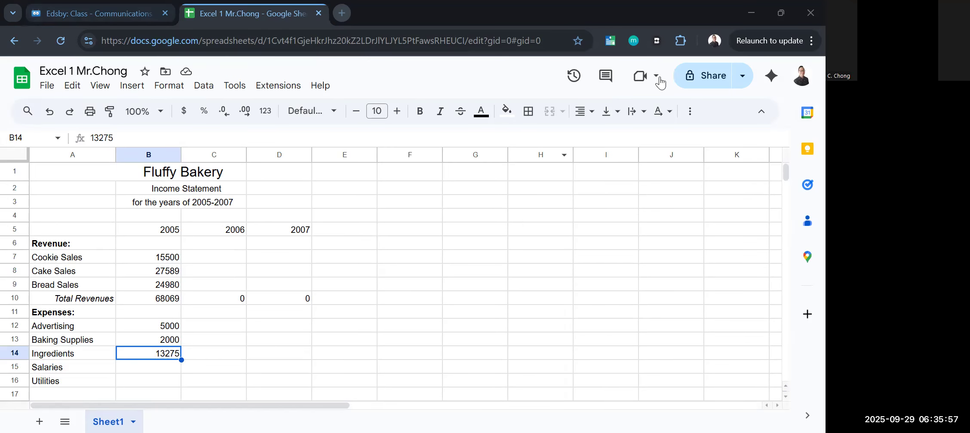
Check the Edsby sample for the 2005 Salaries amount and enter 30000 in cell B15
click(108, 17)
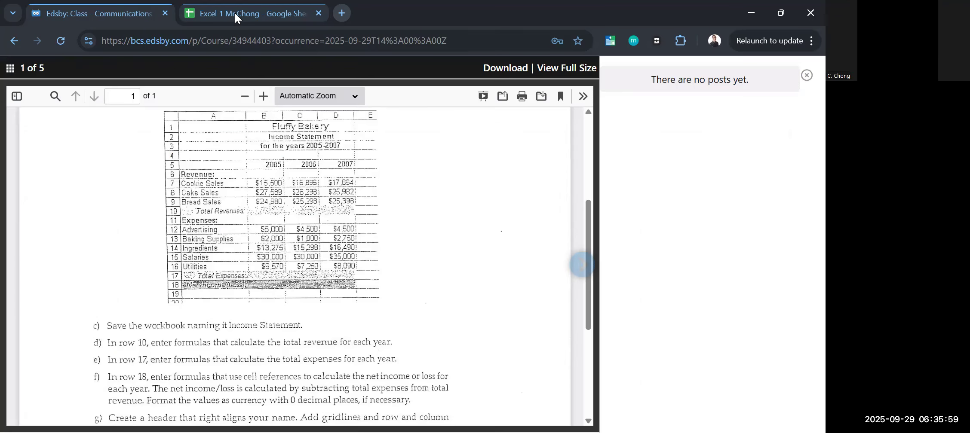
click(260, 17)
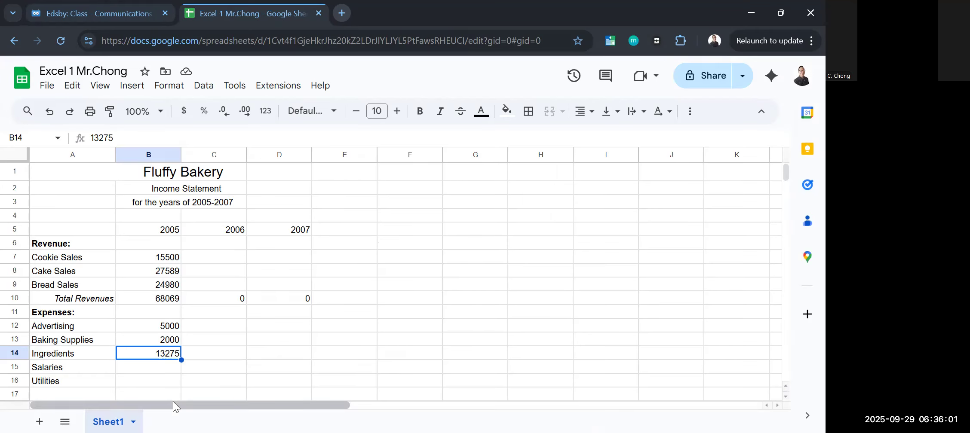
click(172, 368)
text(30000)
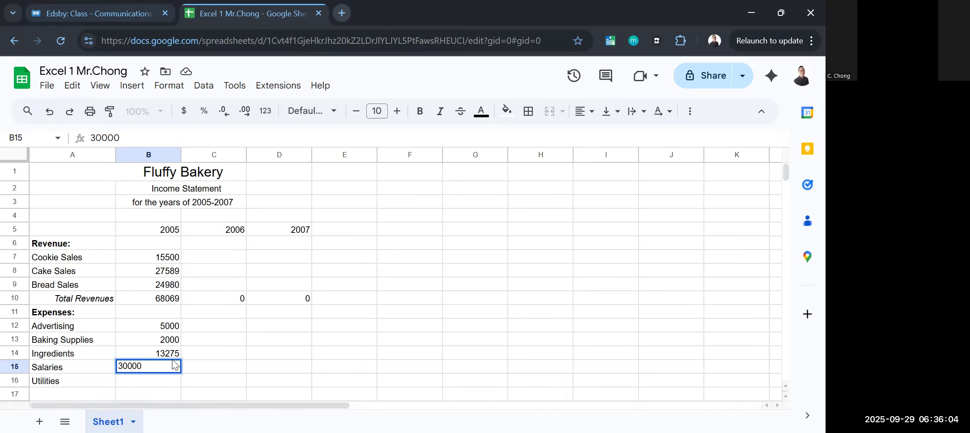
key(Return)
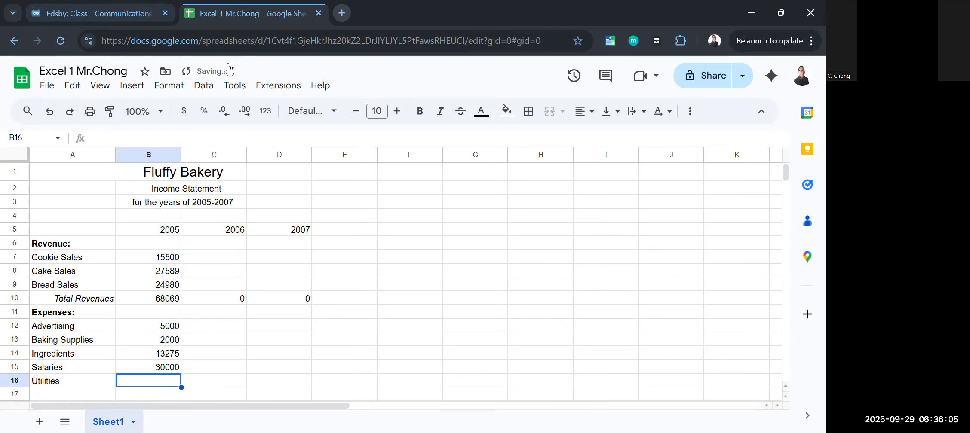
Look up the 2005 Utilities amount in the Edsby sample and enter 5570 in cell B16
click(121, 6)
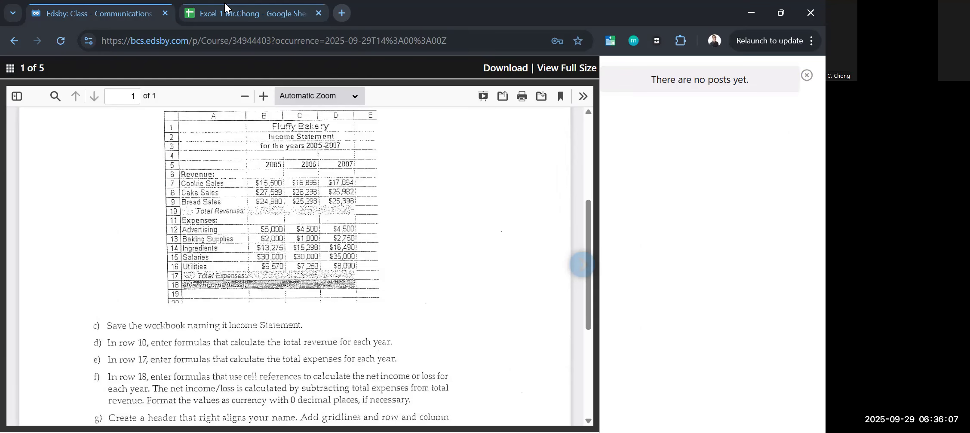
click(227, 9)
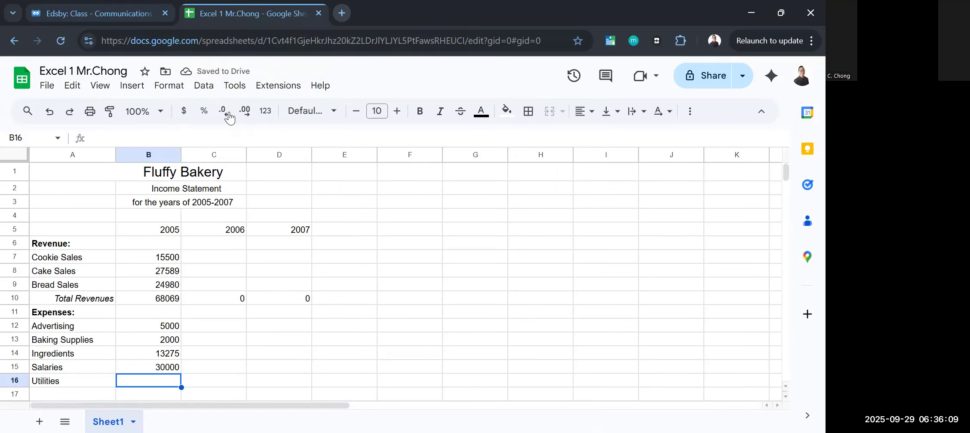
text(5570)
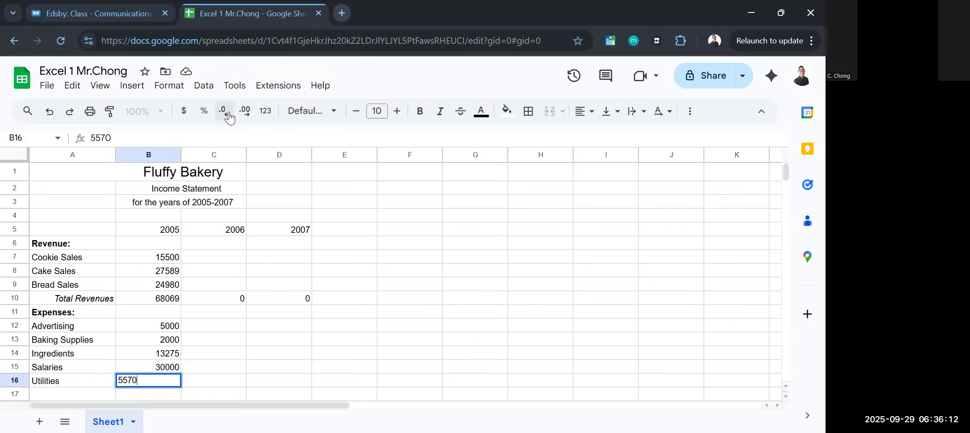
key(Return)
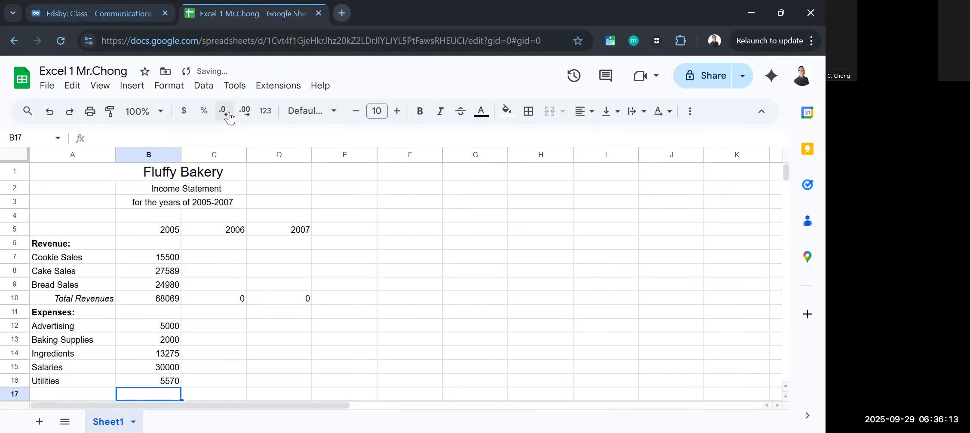
Enter the label Total Expenses in cell A17, below the Utilities row
scroll(191, 261, down, 2)
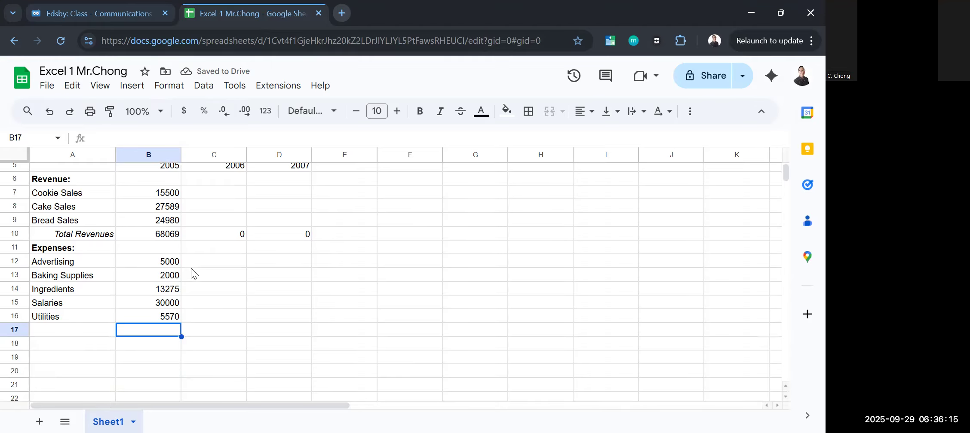
click(78, 328)
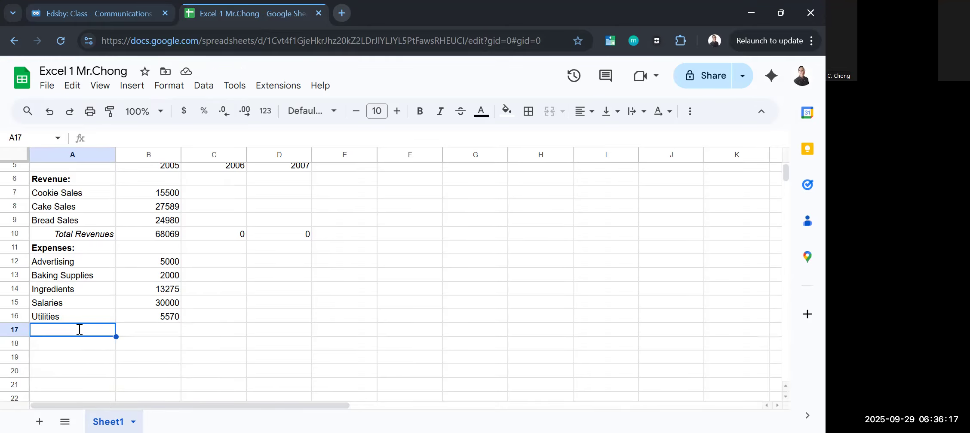
text(Total Expenses)
key(Return)
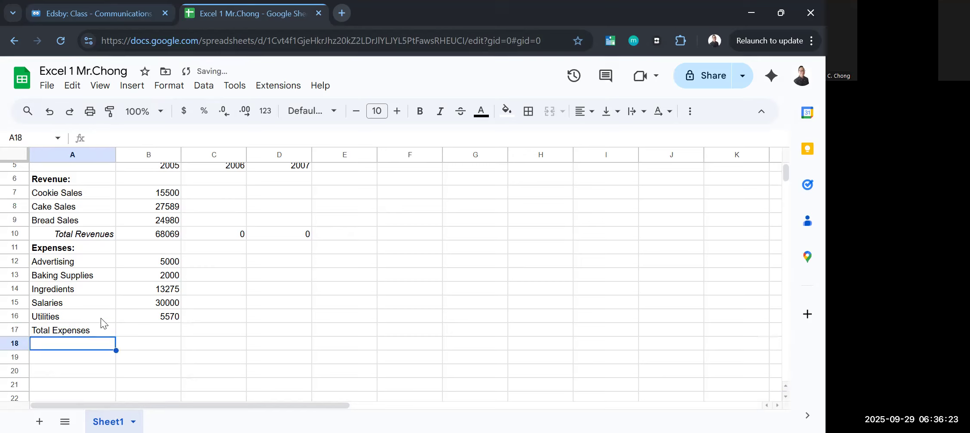
Format the Total Expenses label in cell A17 as italic and right-aligned
click(51, 331)
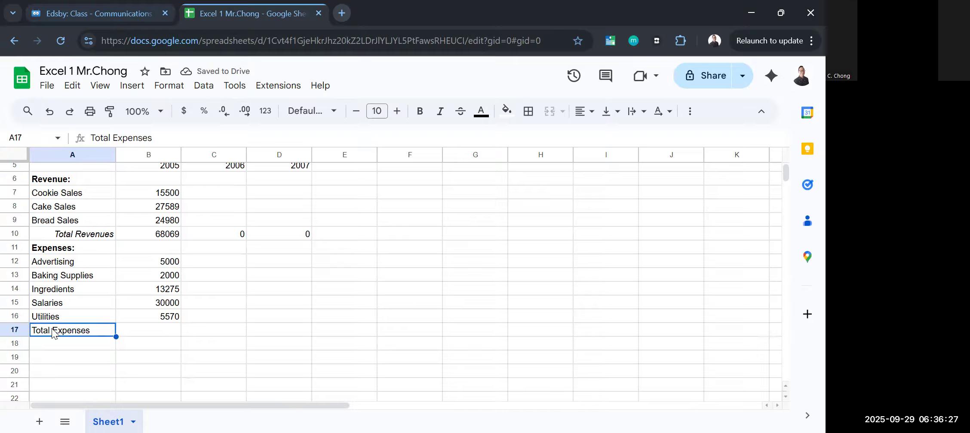
key(ctrl+i)
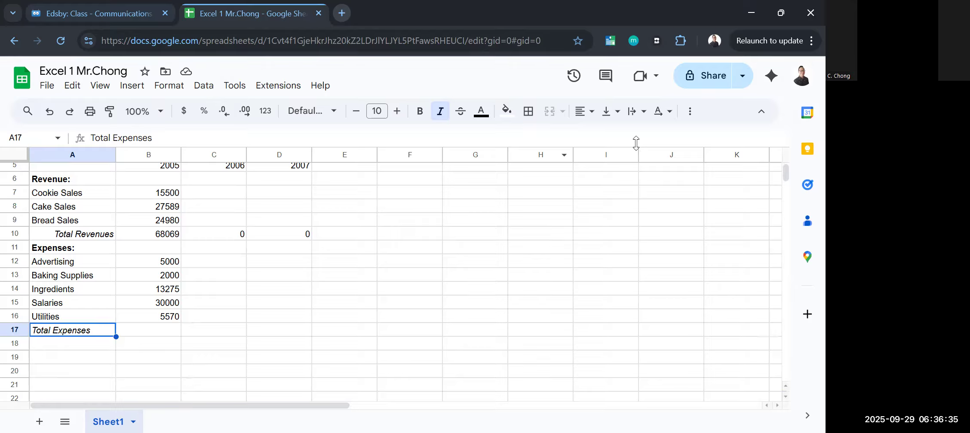
click(585, 110)
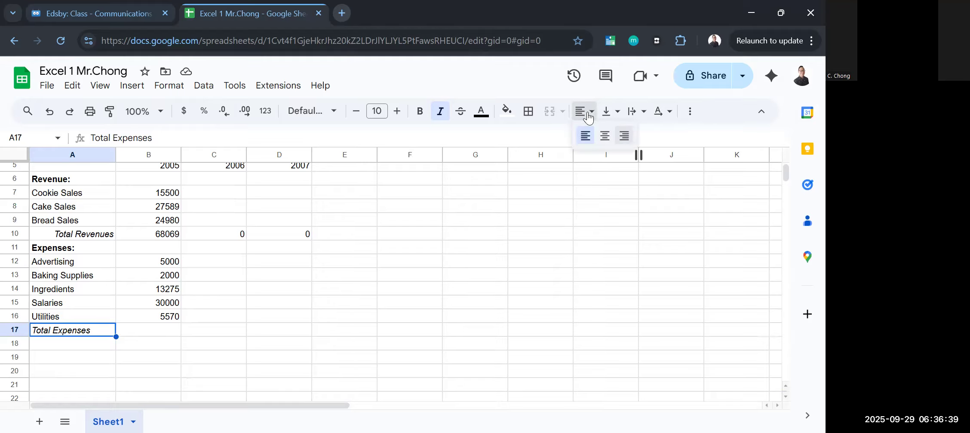
click(625, 140)
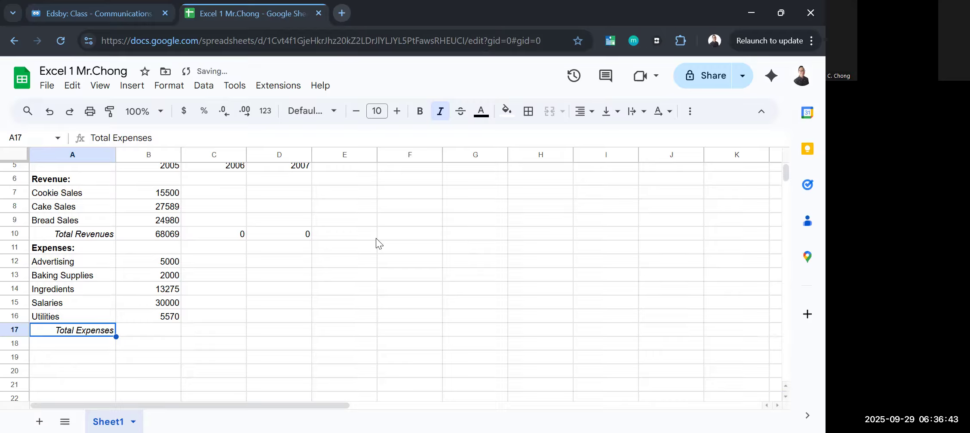
key(Return)
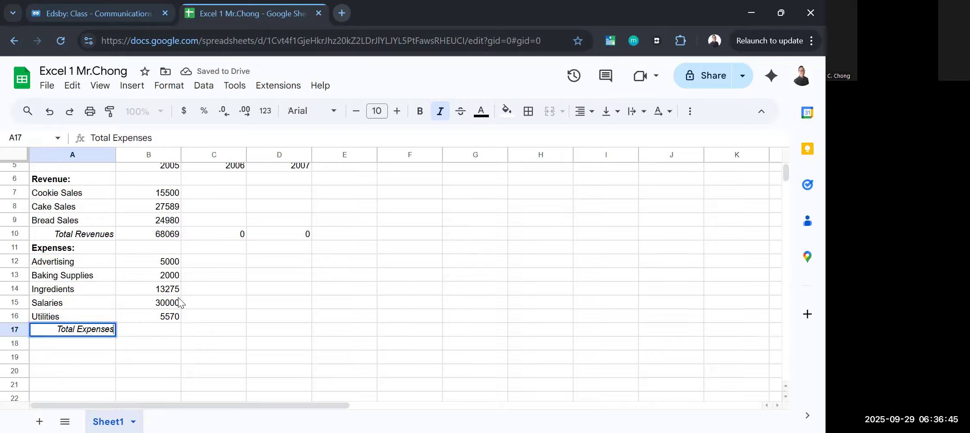
Total the 2005 expenses in cell B17 with =SUM(B12:B16) and copy the formula across to C17 and D17
click(142, 319)
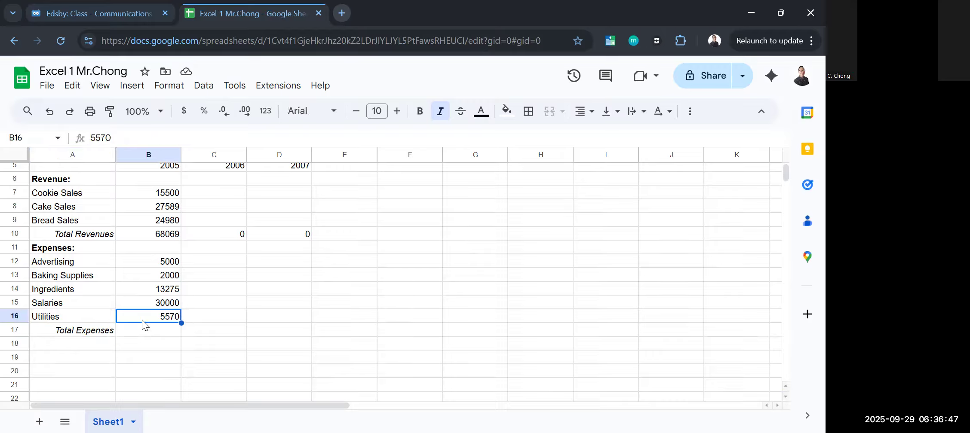
click(142, 331)
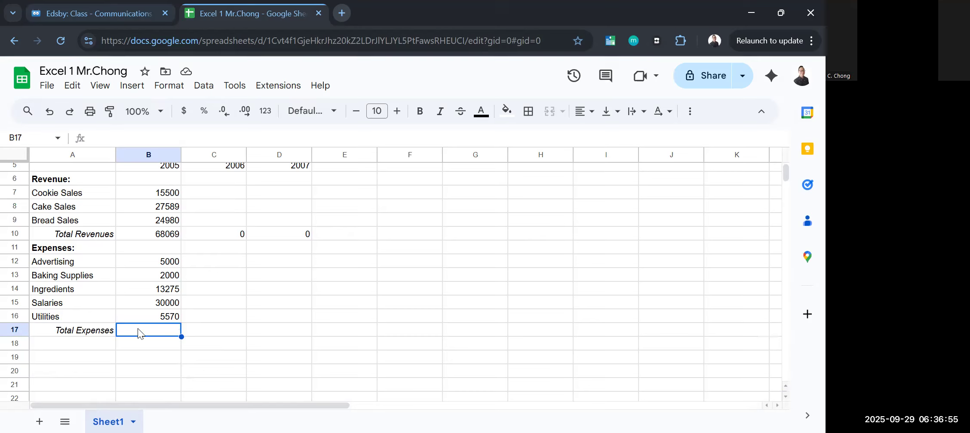
text(=)
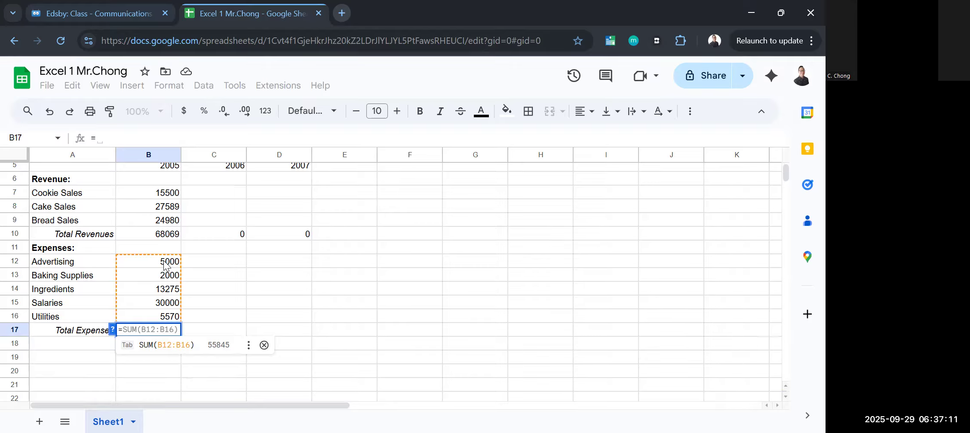
key(Tab)
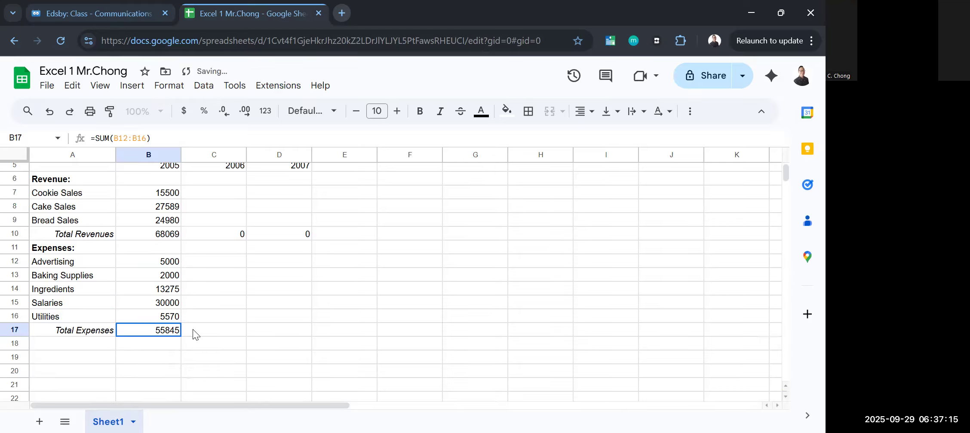
click(161, 330)
drag(182, 338, 268, 334)
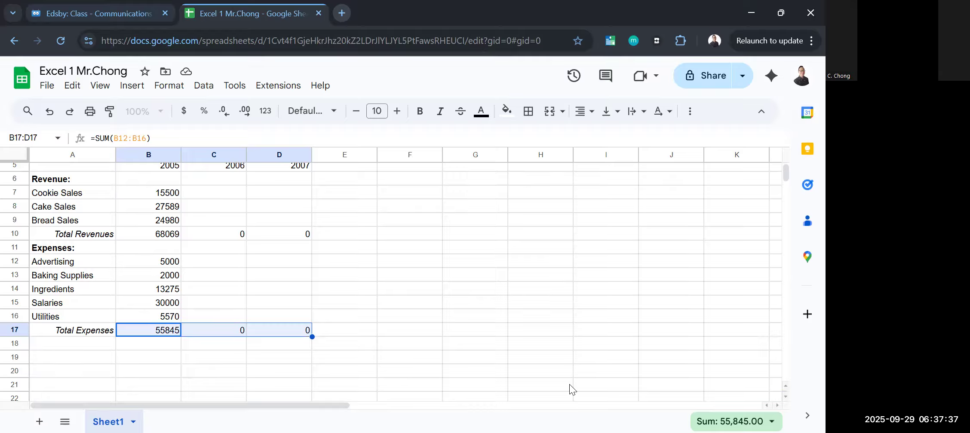
click(293, 292)
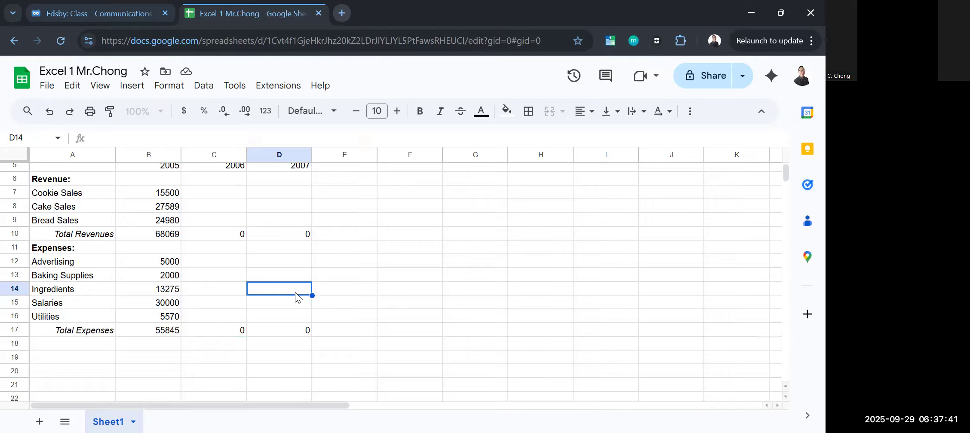
Check the row 18 label in the Edsby sample and enter Net Income (Loss) in cell A18
click(128, 12)
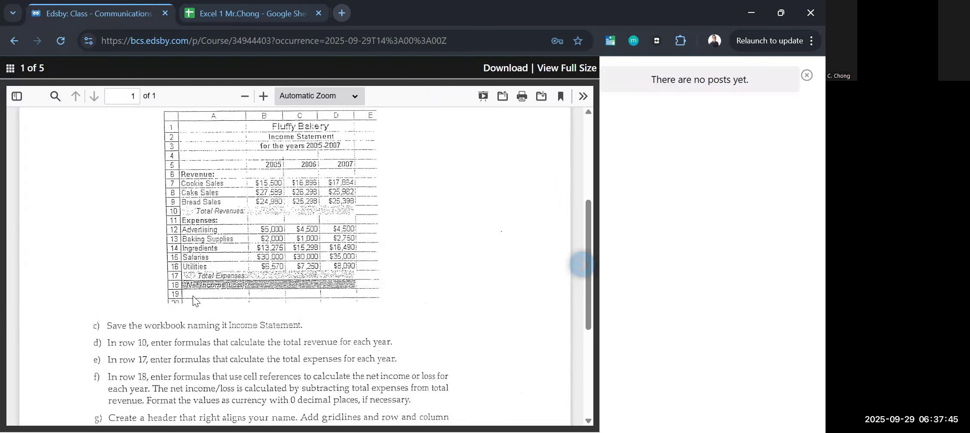
scroll(193, 296, down, 1)
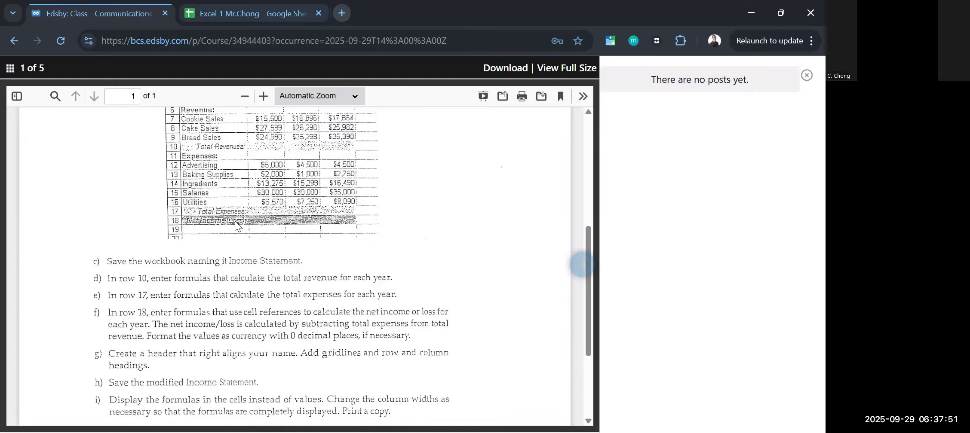
click(197, 14)
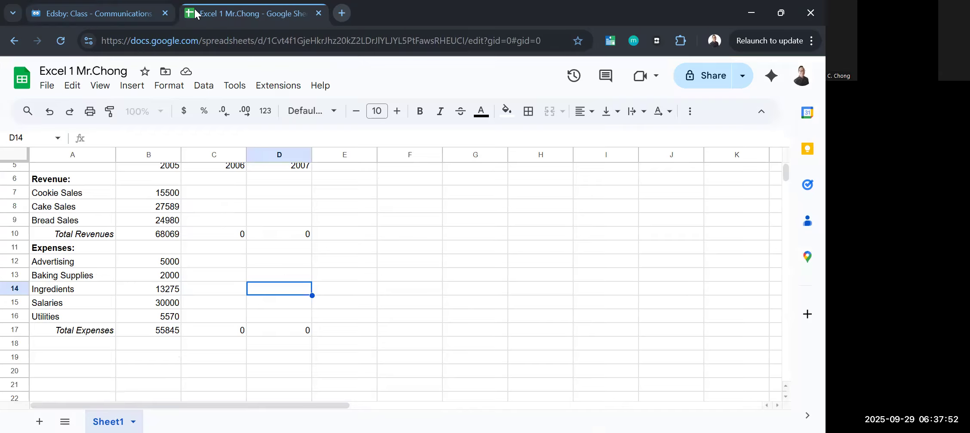
click(101, 342)
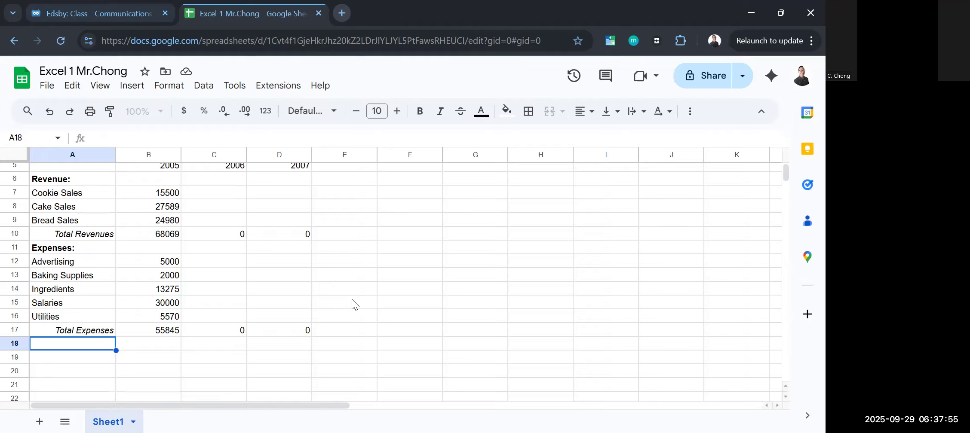
click(128, 137)
text(Net)
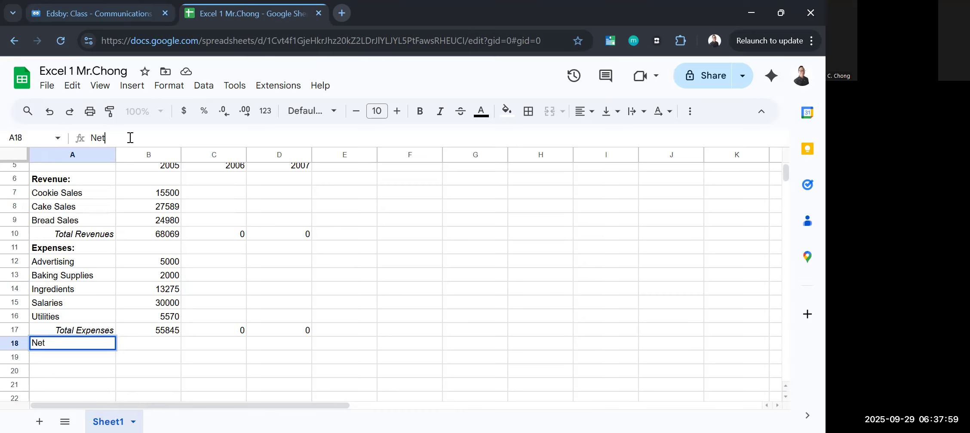
text( Income)
text( ())
text(Loss)
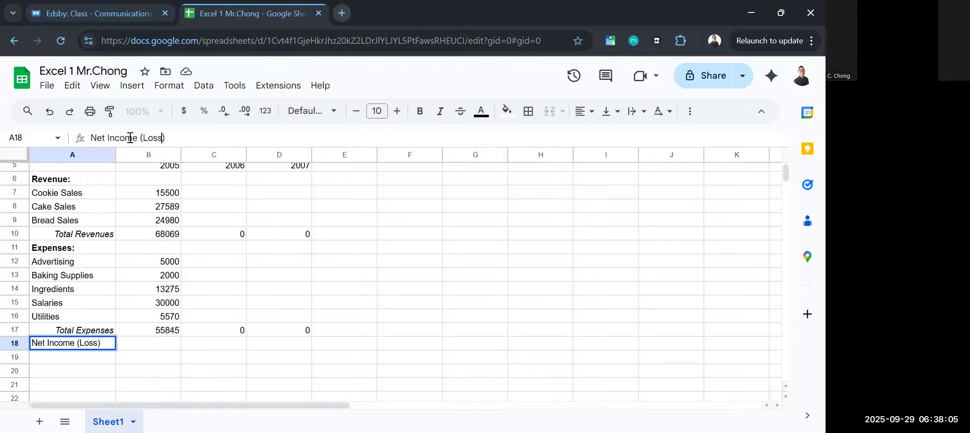
Check the label's styling in the Edsby sample and make Net Income (Loss) in cell A18 italic
click(93, 6)
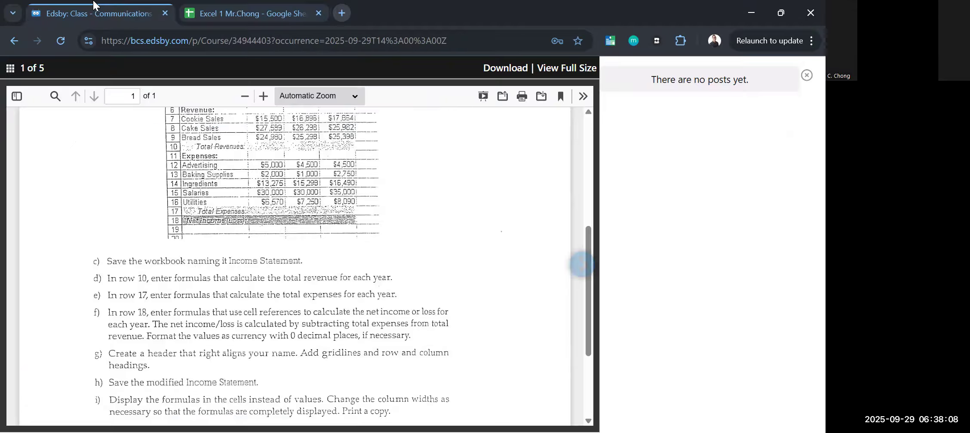
click(211, 12)
key(ctrl+i)
key(ctrl+shift+Left)
key(ctrl+shift+Left)
key(ctrl+shift+Left)
key(ctrl+shift+Left)
key(ctrl+shift+Left)
key(ctrl+i)
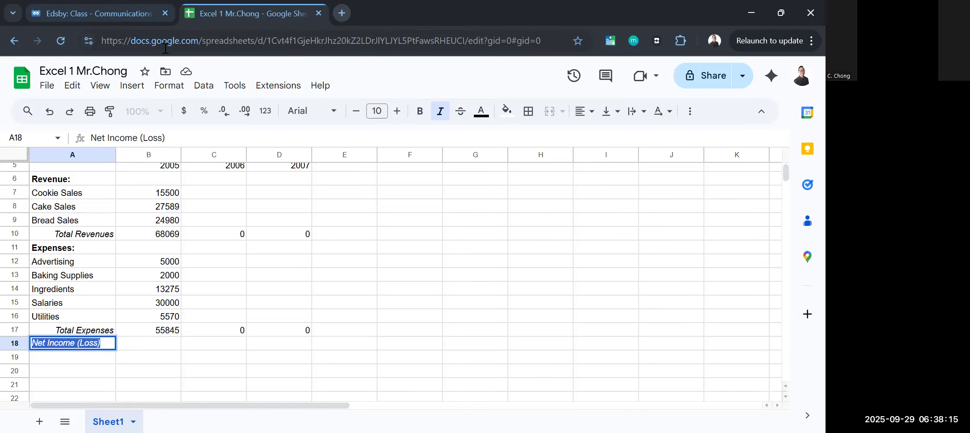
key(Return)
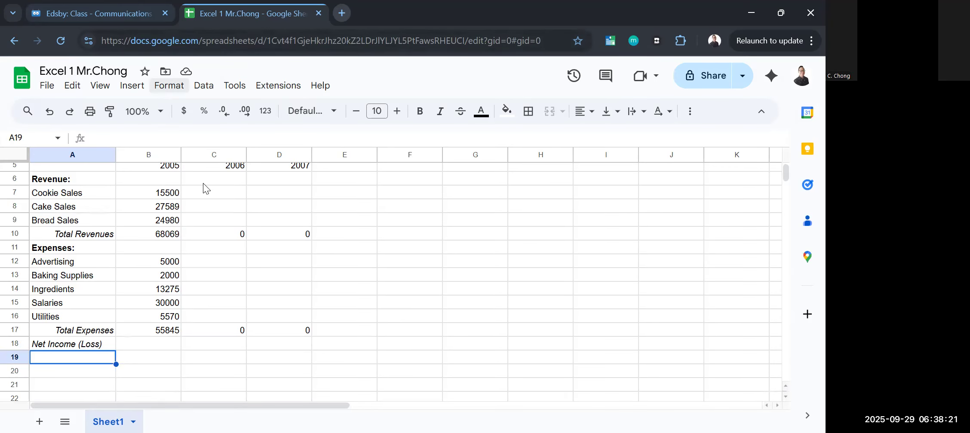
Calculate the 2005 net income in cell B18 with the formula =B10-B17
scroll(216, 350, up, 2)
scroll(216, 350, down, 2)
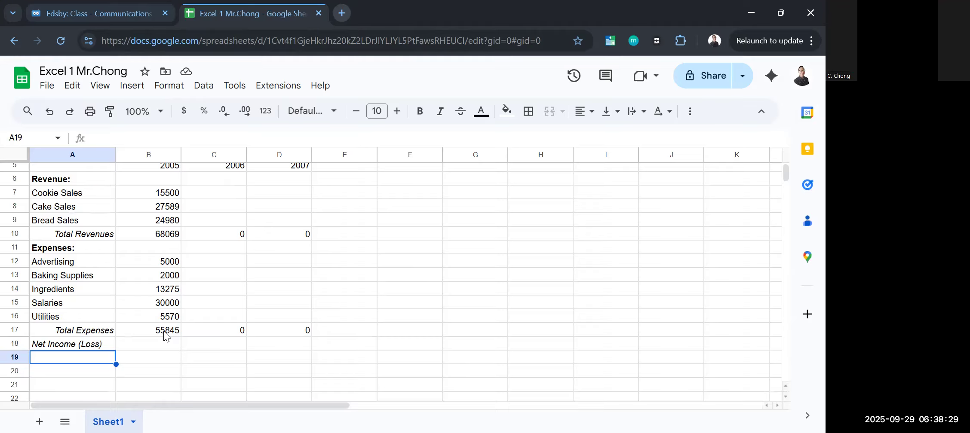
click(157, 344)
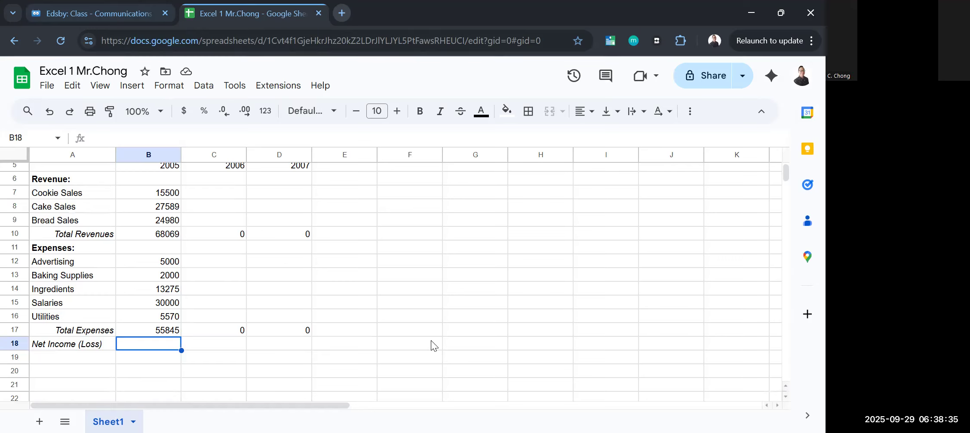
text(=)
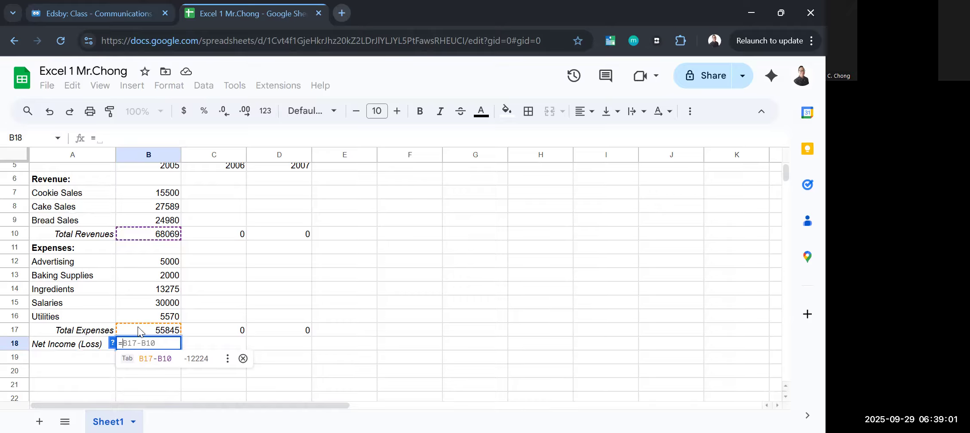
click(138, 344)
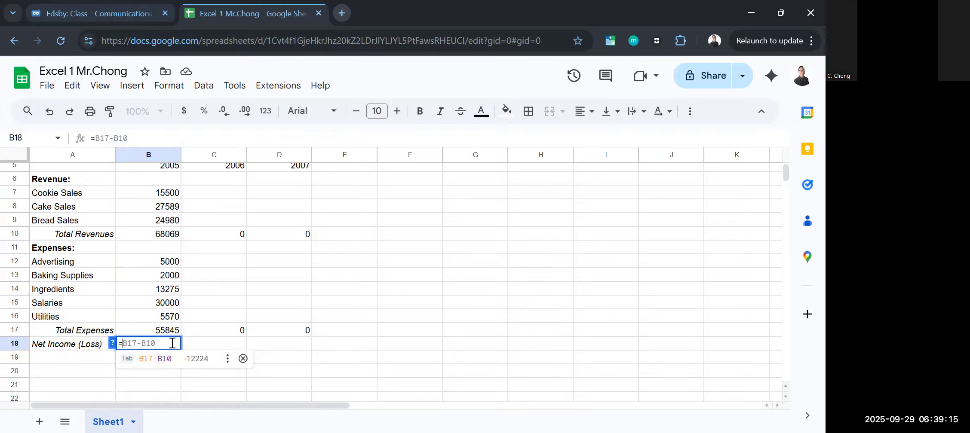
text(B10)
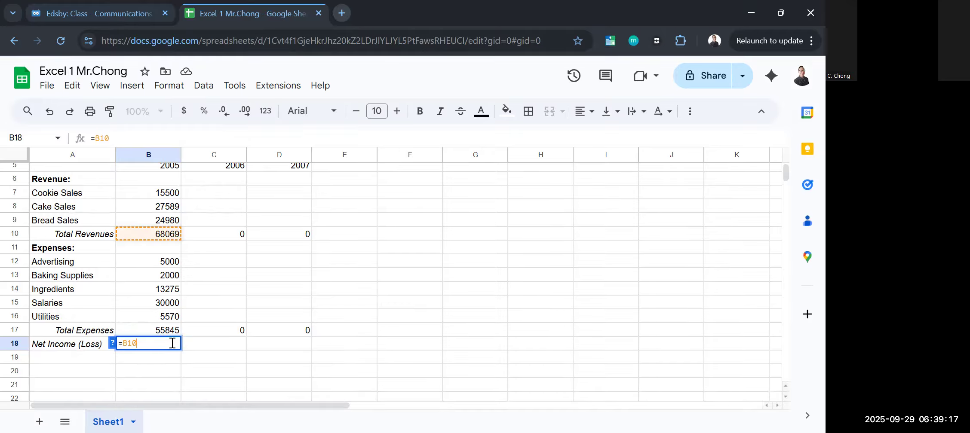
text(-B17)
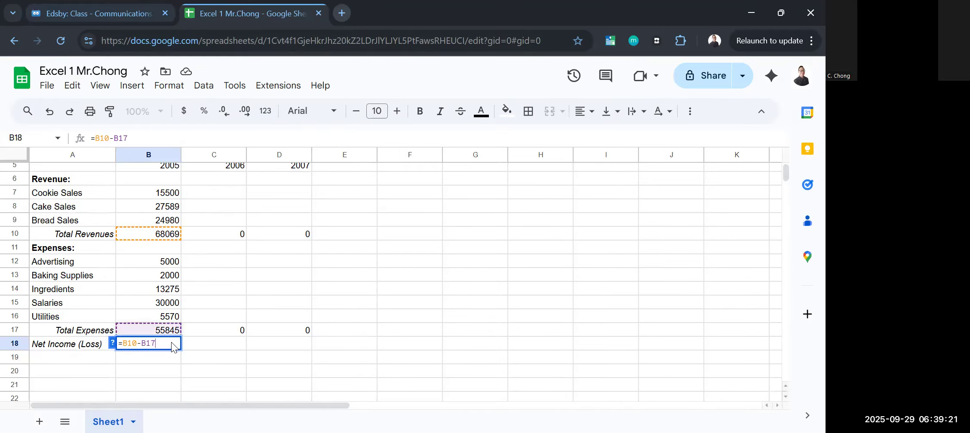
key(Return)
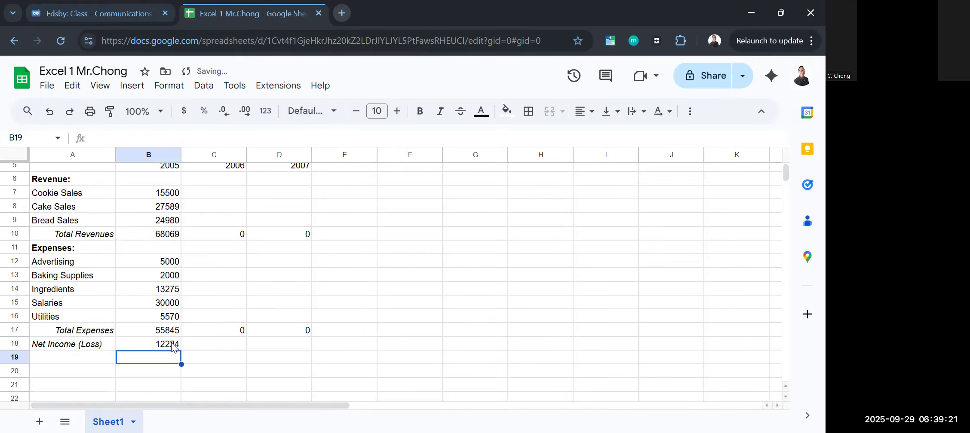
click(172, 347)
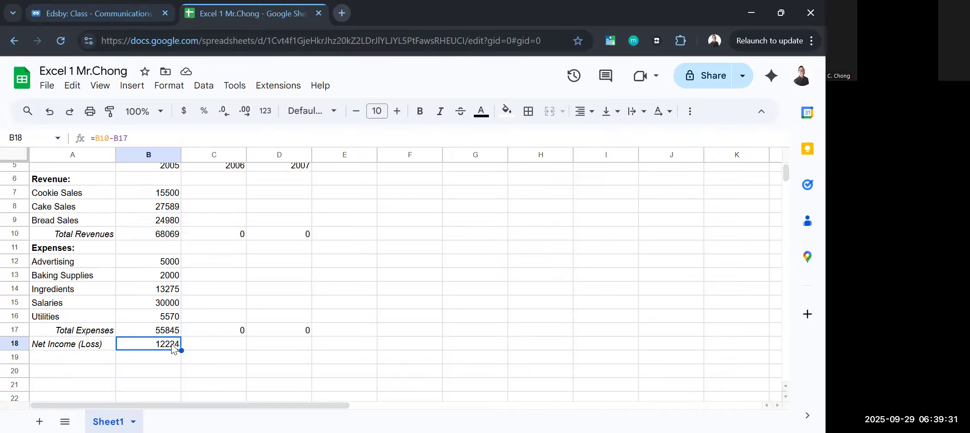
Review the Edsby assignment instructions for the net income row and the number format required, comparing them with the sheet
scroll(179, 340, up, 2)
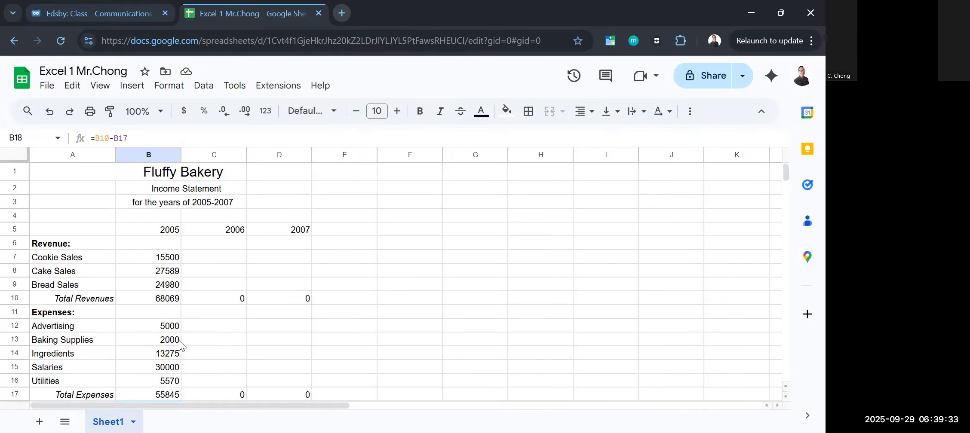
scroll(179, 340, down, 2)
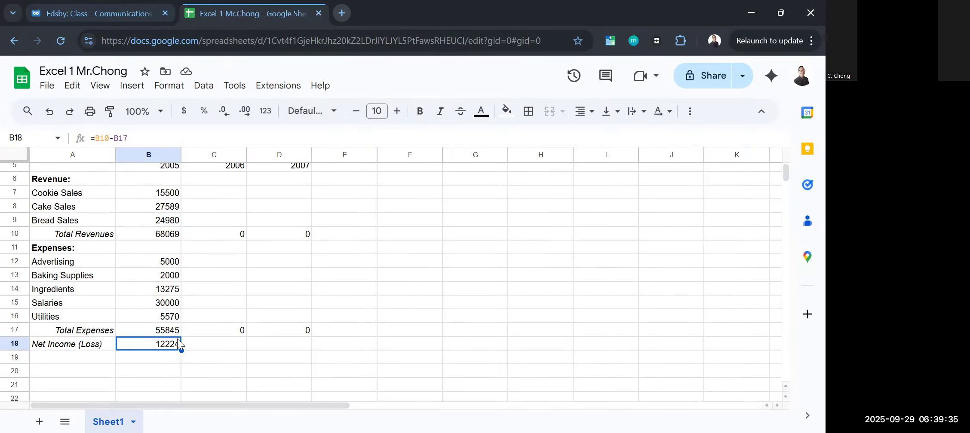
click(94, 13)
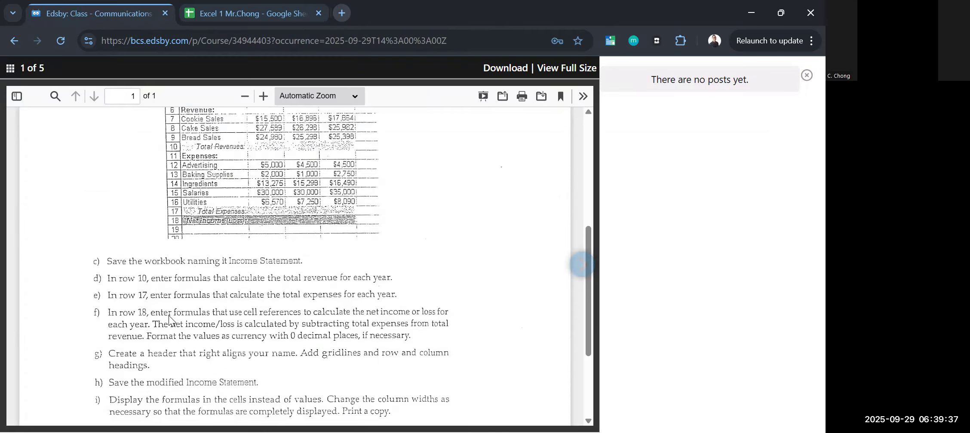
scroll(150, 323, down, 3)
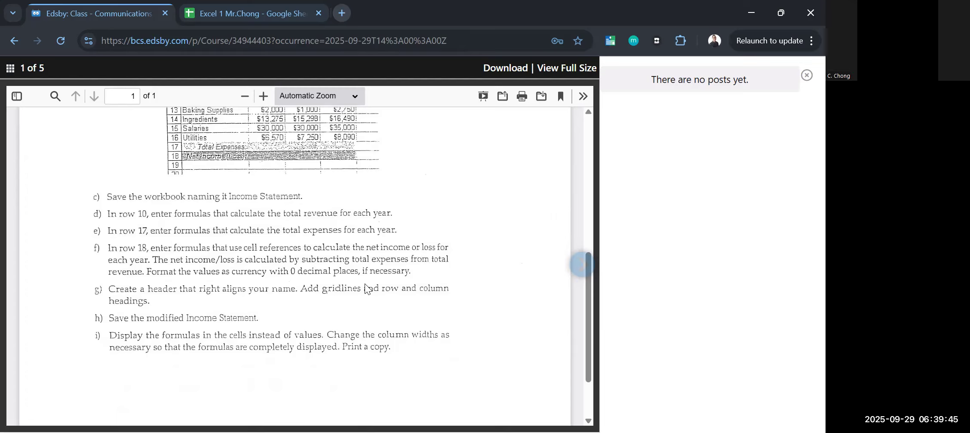
scroll(395, 279, up, 1)
click(189, 8)
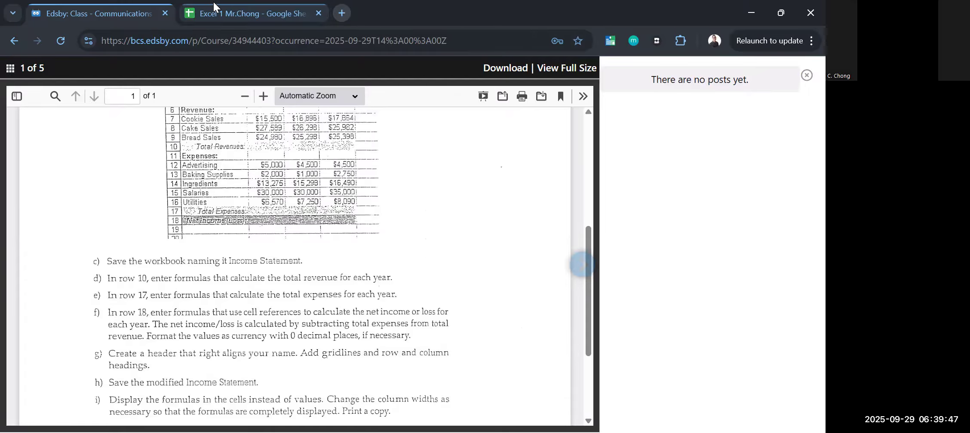
scroll(268, 275, up, 2)
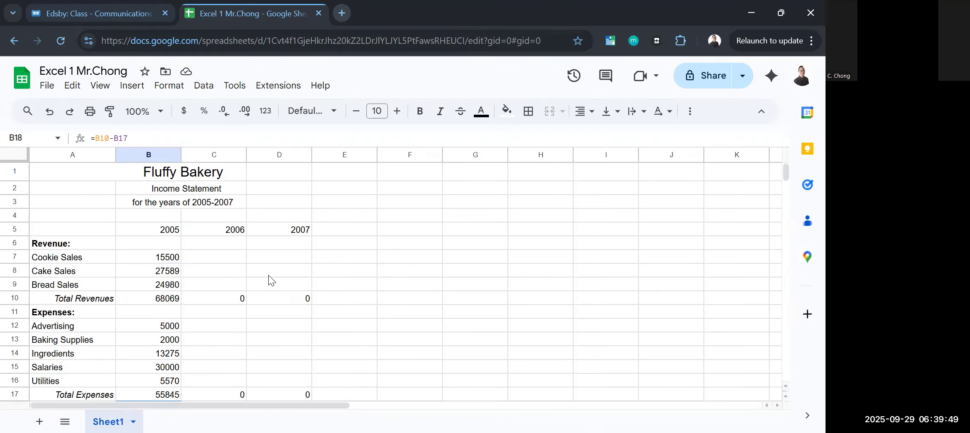
scroll(258, 269, down, 2)
Format the range B7:D18 as currency with 0 decimal places
click(171, 196)
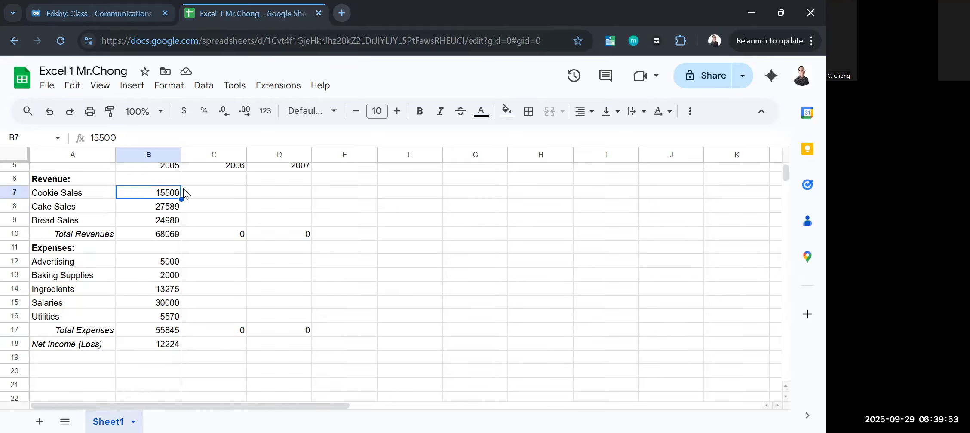
key(shift+Down)
key(shift+Down)
key(shift+Down)
key(shift+Down)
key(shift+Down)
key(shift+Down)
key(shift+Down)
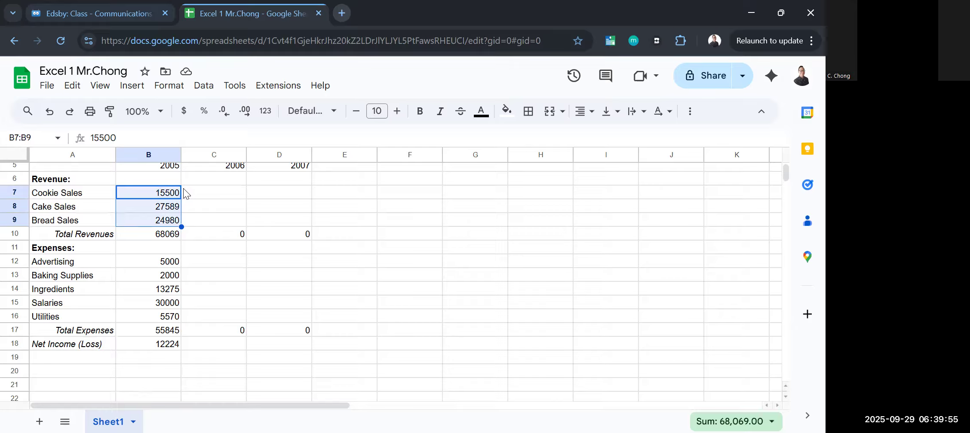
key(shift+Down)
key(shift+Down)
key(shift+Down)
key(shift+Down)
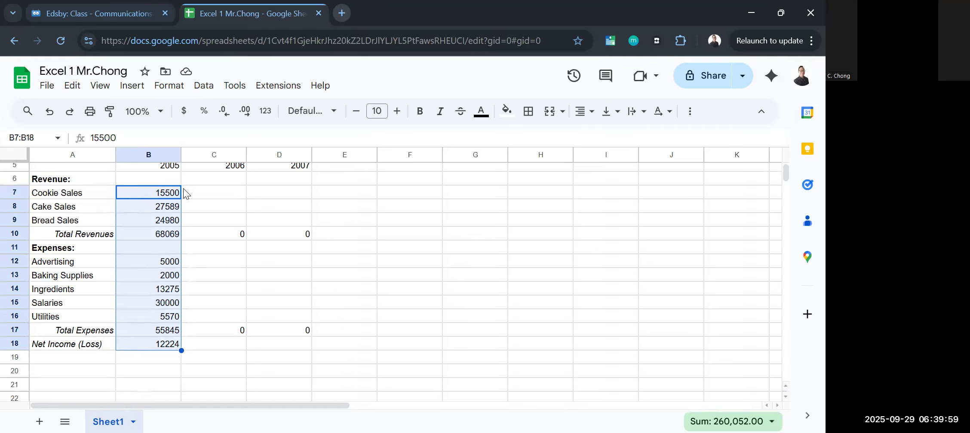
key(shift+Right)
key(shift+Right)
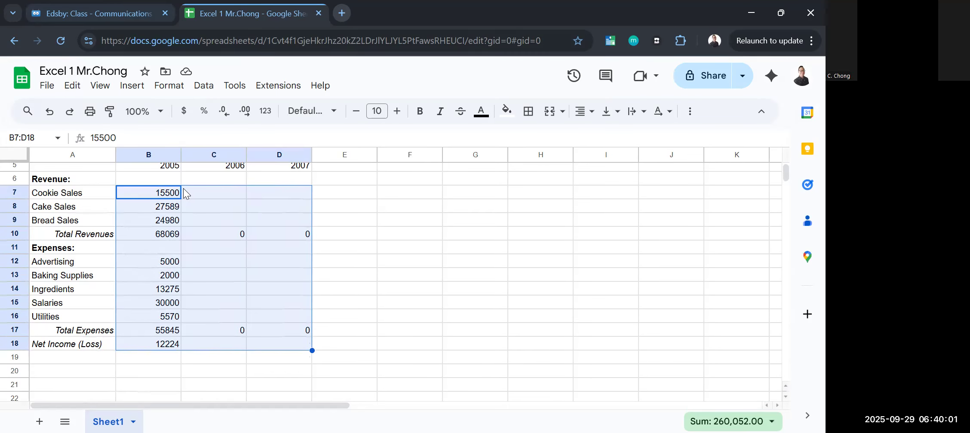
click(184, 114)
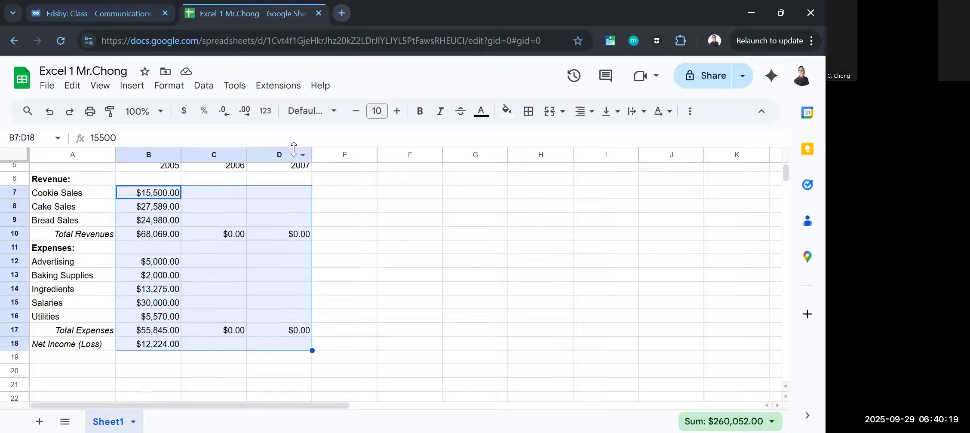
click(223, 114)
click(223, 114)
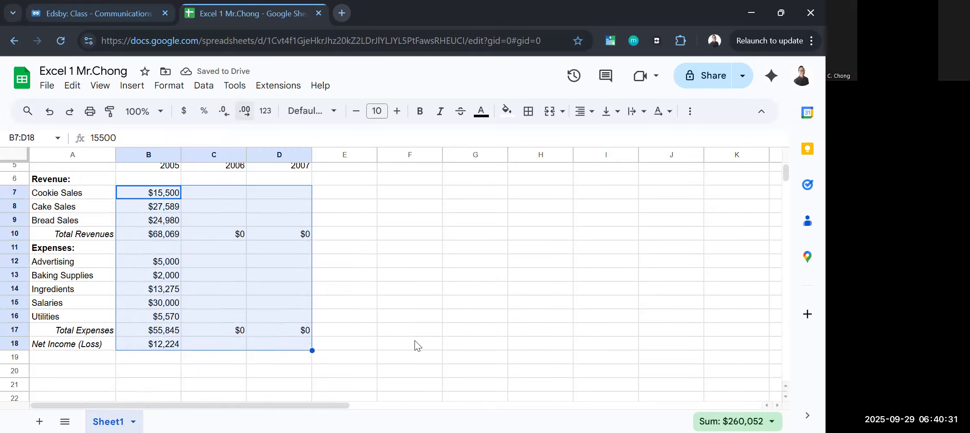
Check the row shading in the Edsby sample and fill the Total Revenues row, A10:D10, with the lightest grey
click(334, 276)
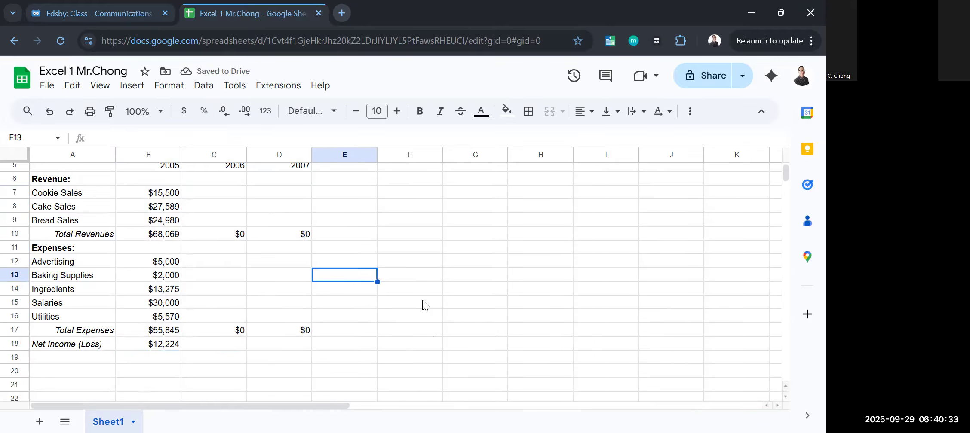
click(122, 12)
scroll(388, 201, up, 2)
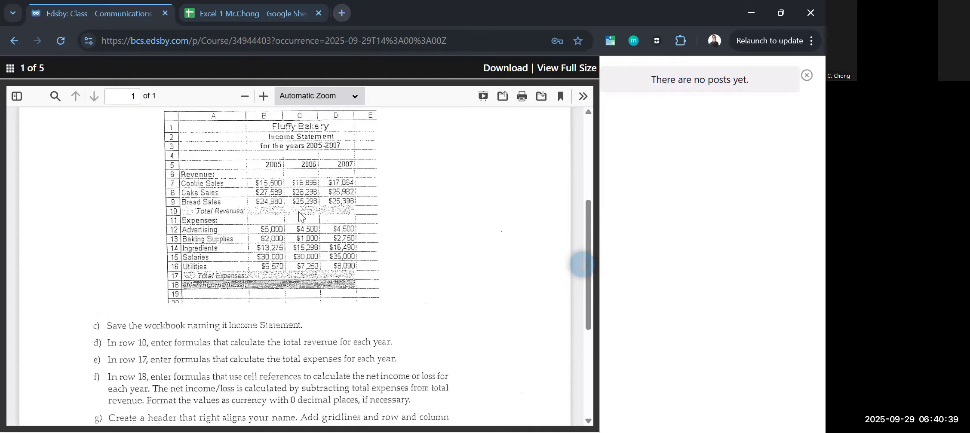
click(206, 8)
click(44, 232)
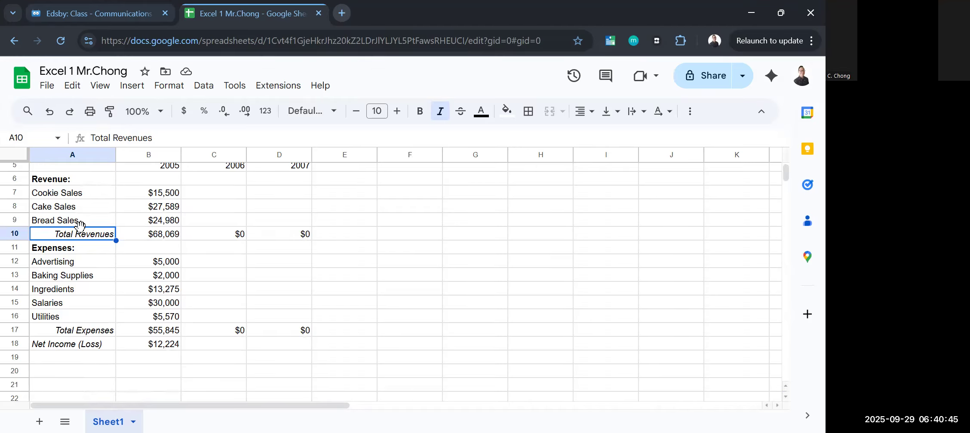
key(shift+Right)
key(shift+Right)
key(shift+Right)
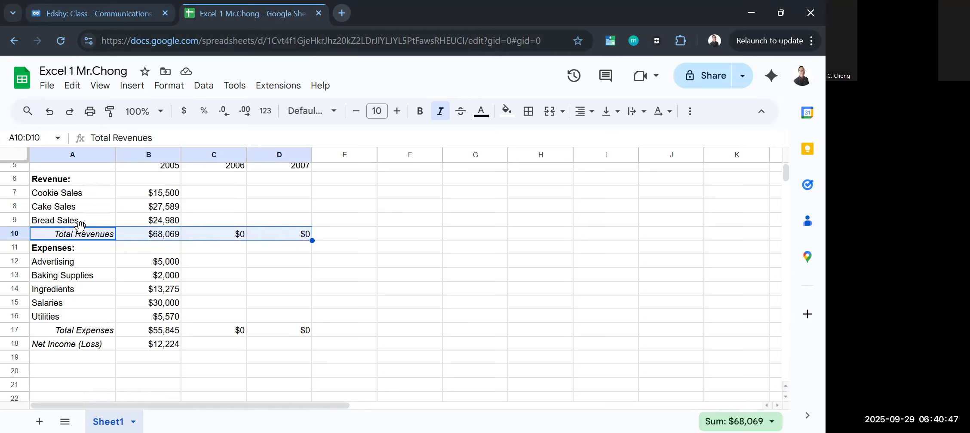
click(507, 113)
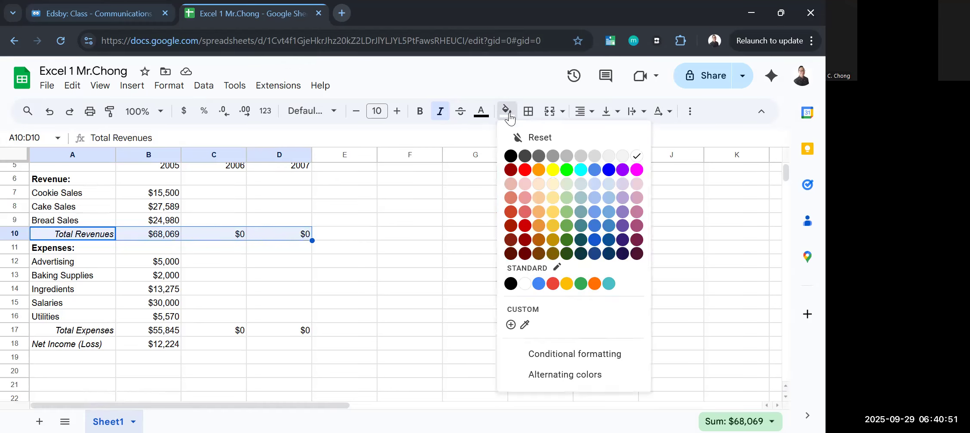
click(622, 157)
Fill the Total Expenses row, A17:D17, with the same lightest grey as the Total Revenues row
click(52, 334)
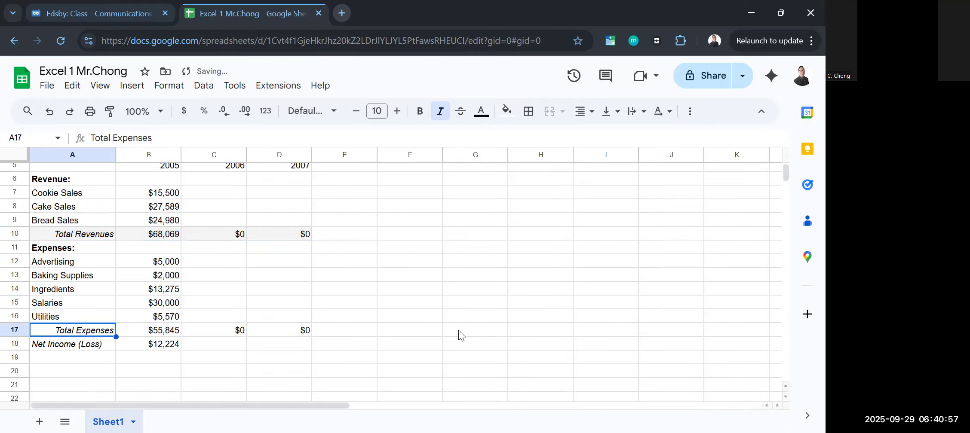
key(shift+Right)
key(shift+Right)
key(shift+Right)
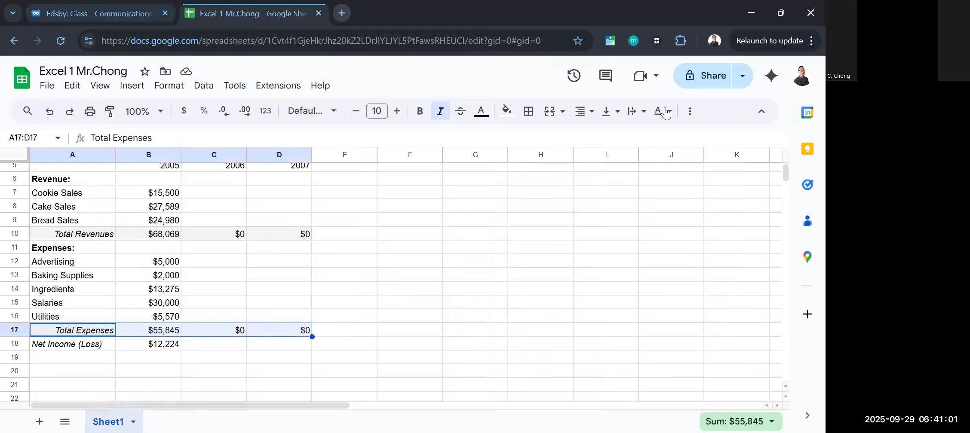
click(506, 118)
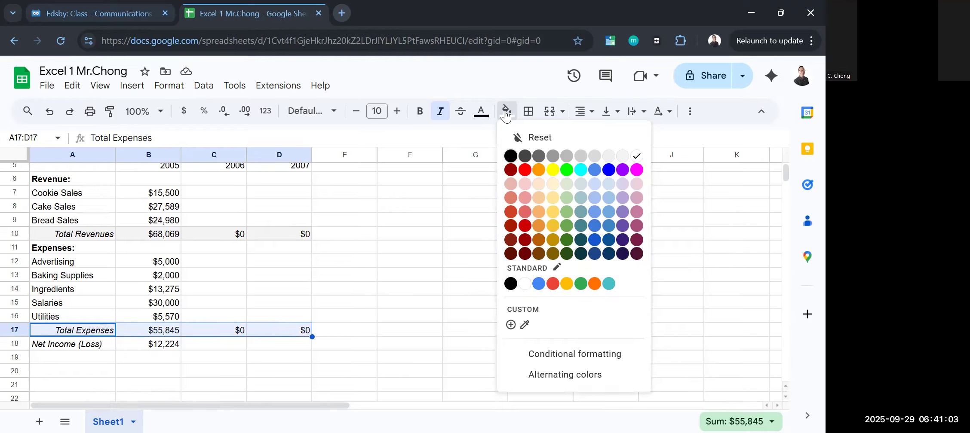
click(623, 157)
click(223, 261)
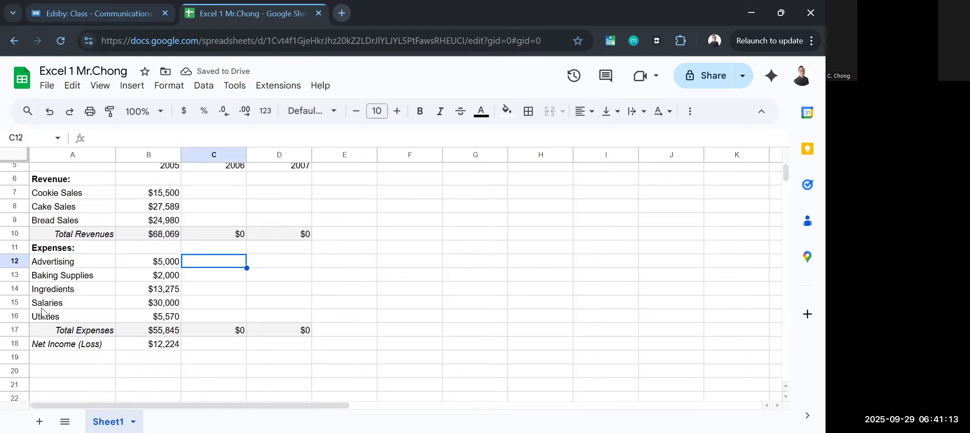
Fill the Net Income (Loss) row, A18:D18, with a darker grey than the two total rows
click(65, 345)
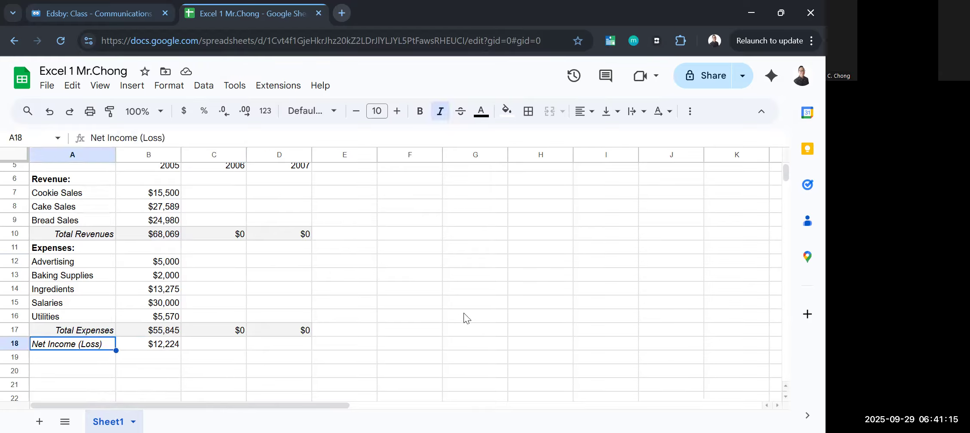
key(shift+Right)
key(shift+Right)
key(shift+Right)
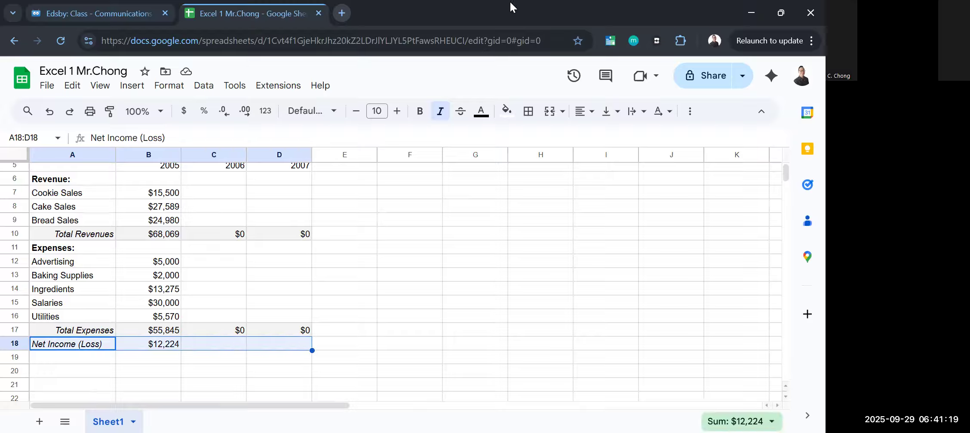
click(508, 112)
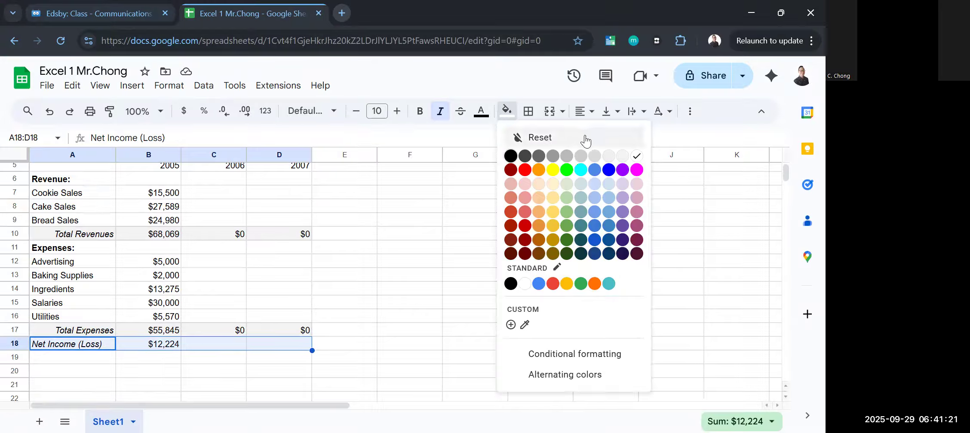
click(547, 155)
click(294, 226)
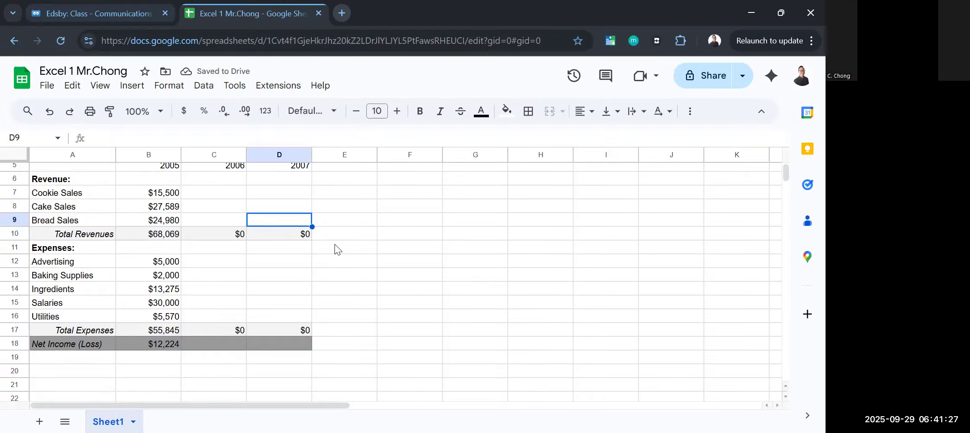
Copy the net income formula from B18 across to C18:D18 for 2006 and 2007
click(178, 345)
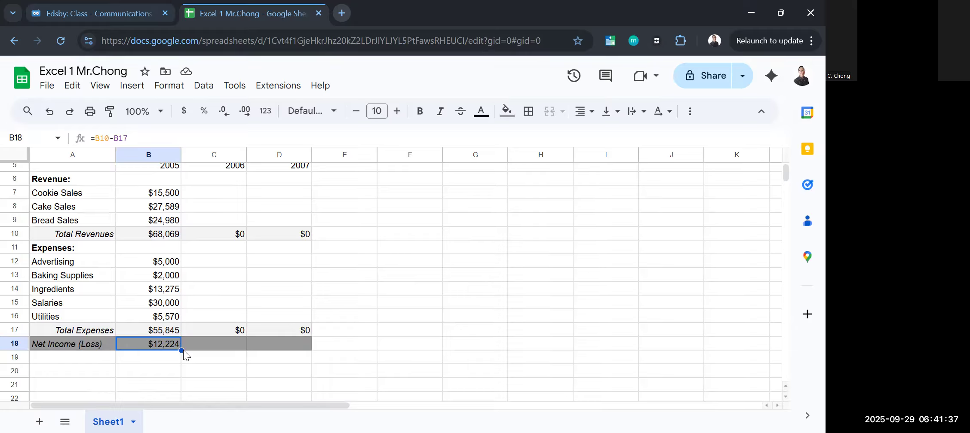
drag(238, 345, 296, 344)
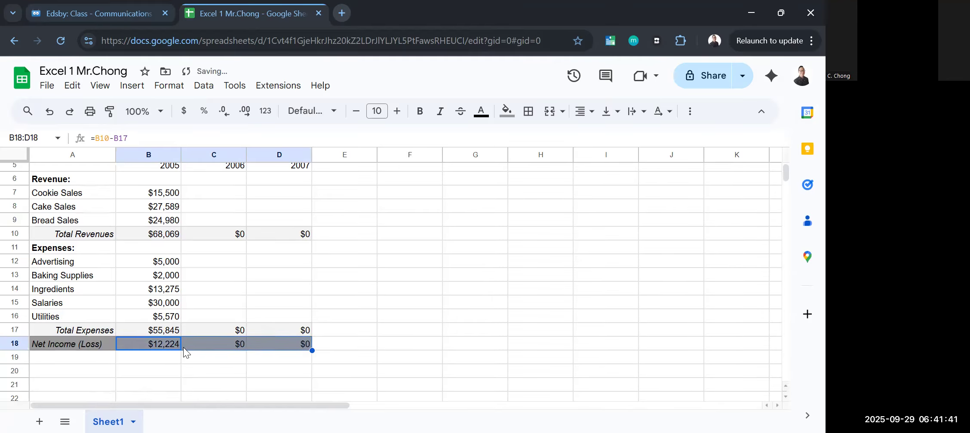
click(289, 276)
scroll(290, 280, up, 3)
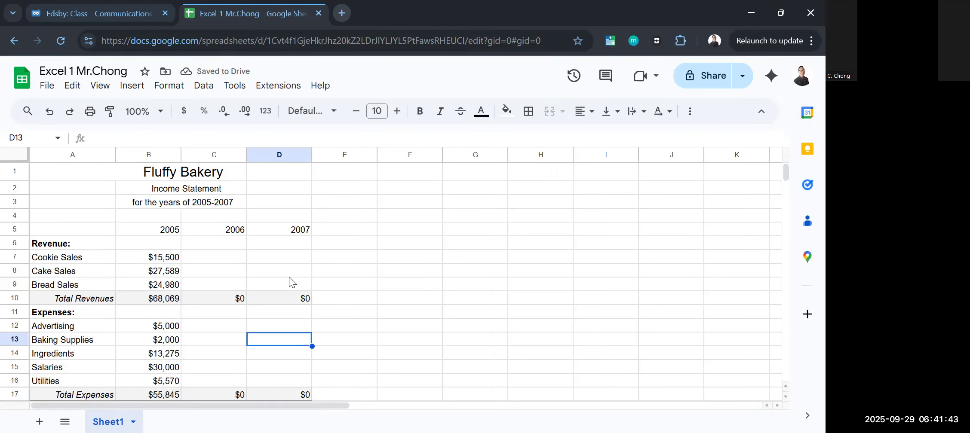